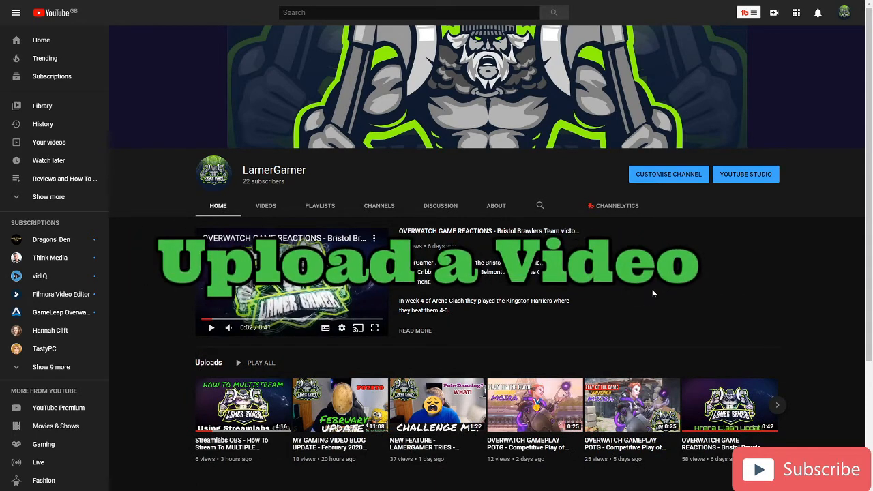
Upload the video file Test VLOG.mp4 to the channel.
click(775, 14)
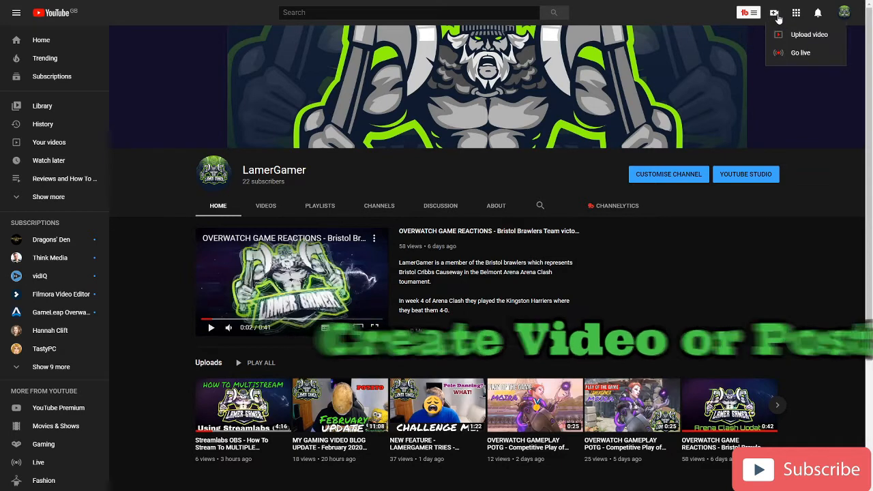
click(796, 35)
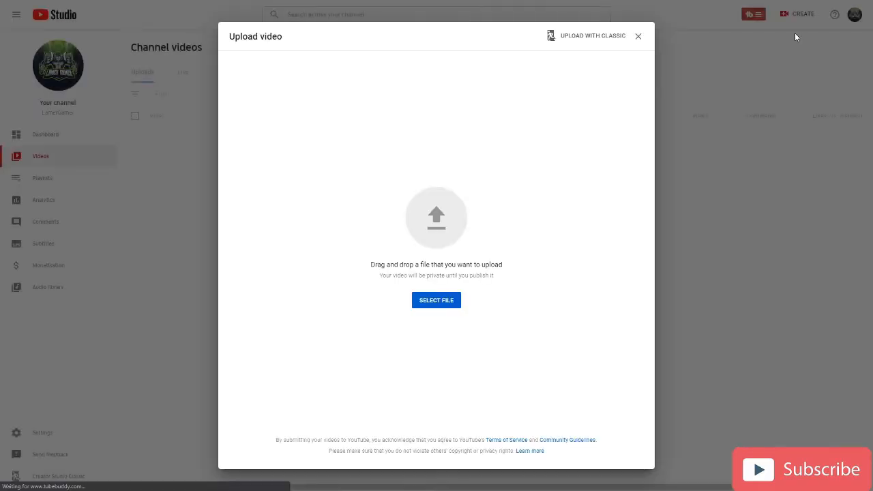
click(432, 306)
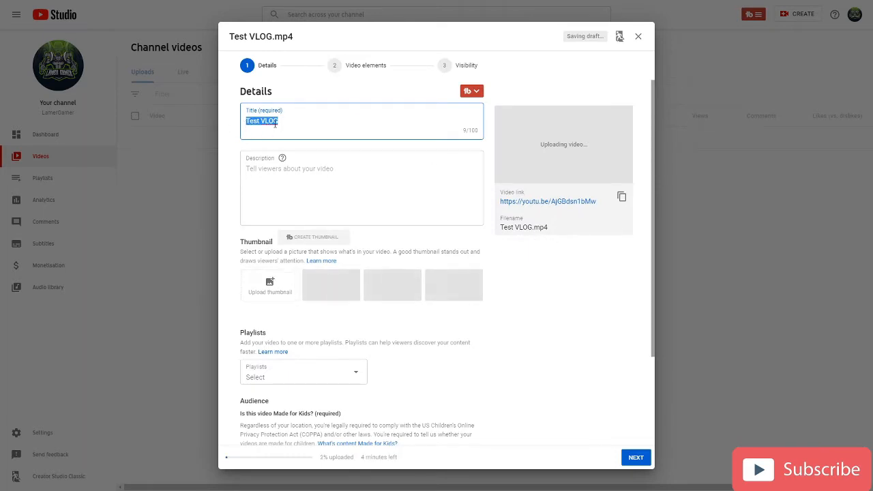
Enter "hello please subscribe" as the video's description and check the upload's processing status.
click(303, 169)
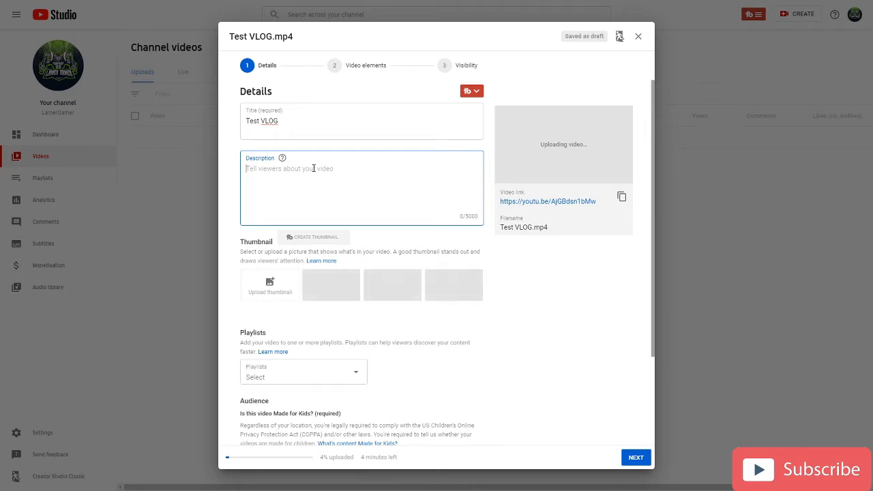
text(hello please subscribe)
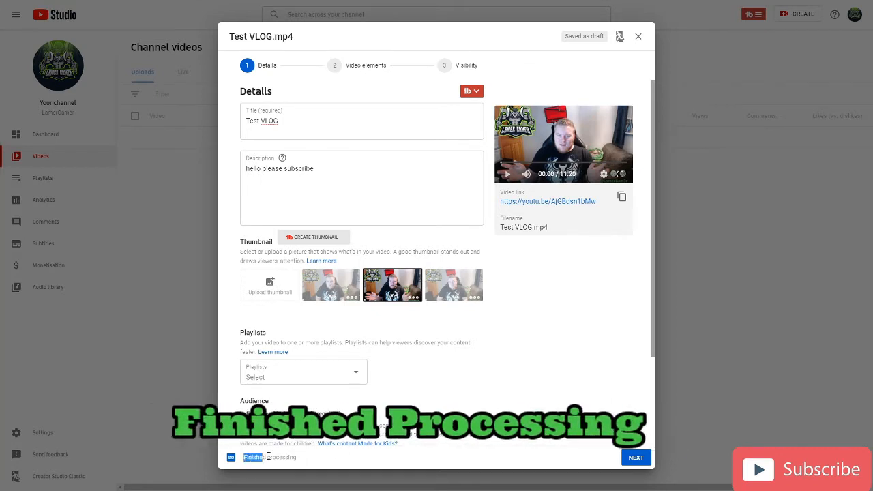
drag(245, 457, 300, 461)
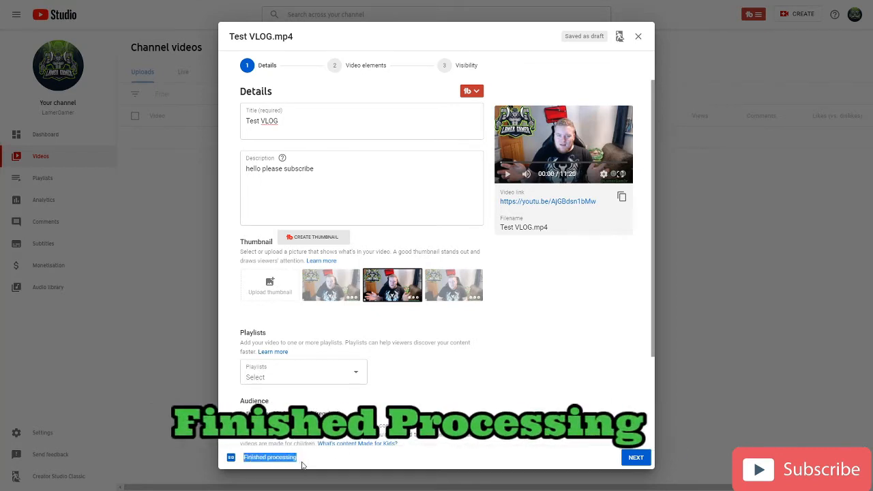
click(546, 360)
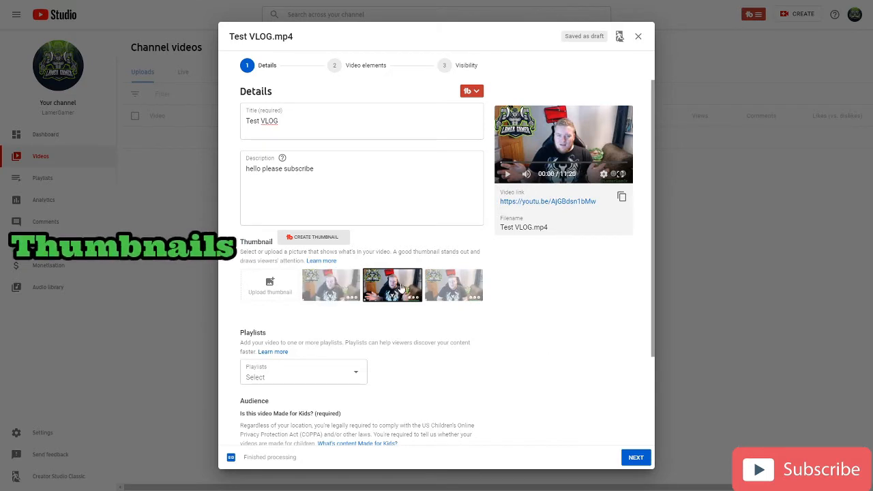
Mark the video as not made for kids, check its age restriction options and proceed to the video elements.
scroll(340, 377, down, 1)
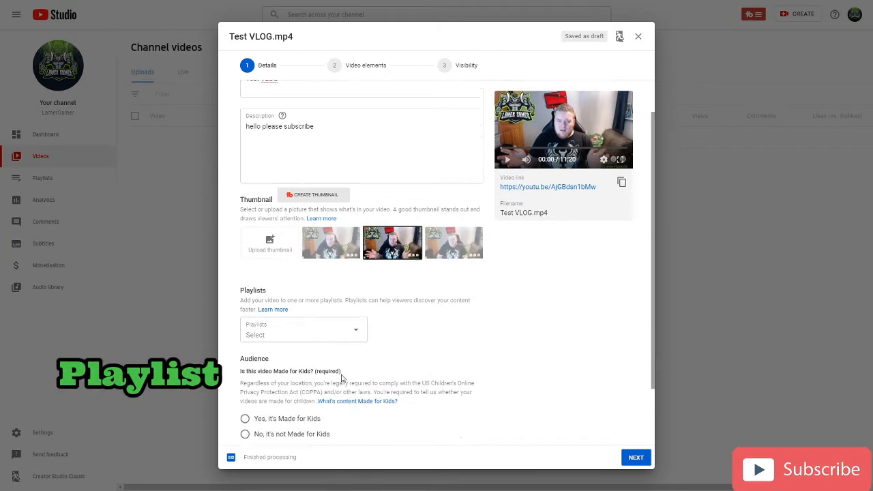
scroll(341, 378, down, 2)
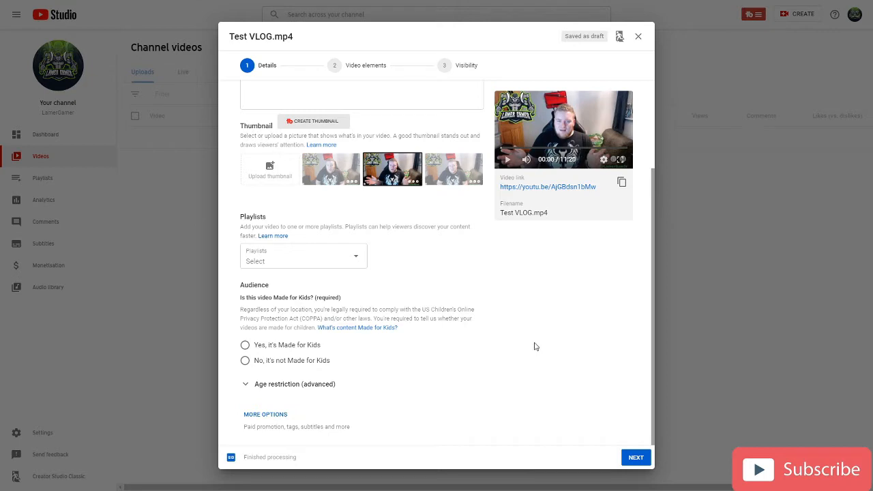
scroll(534, 347, up, 3)
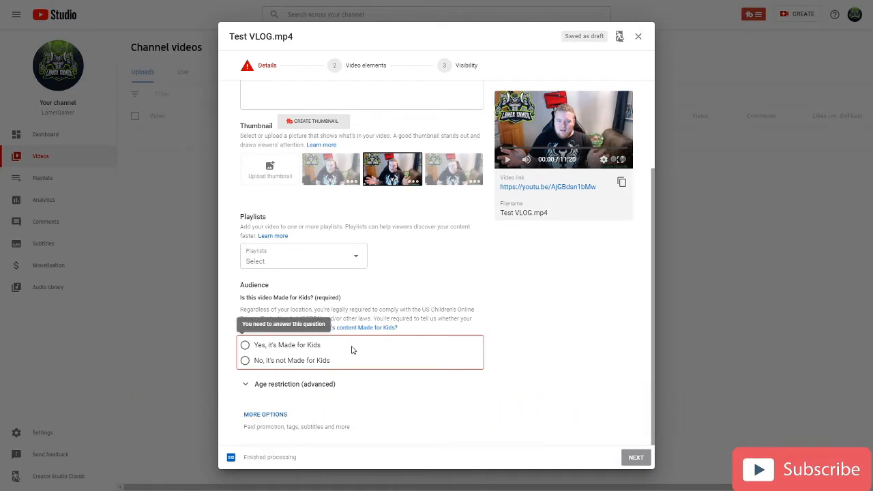
click(304, 361)
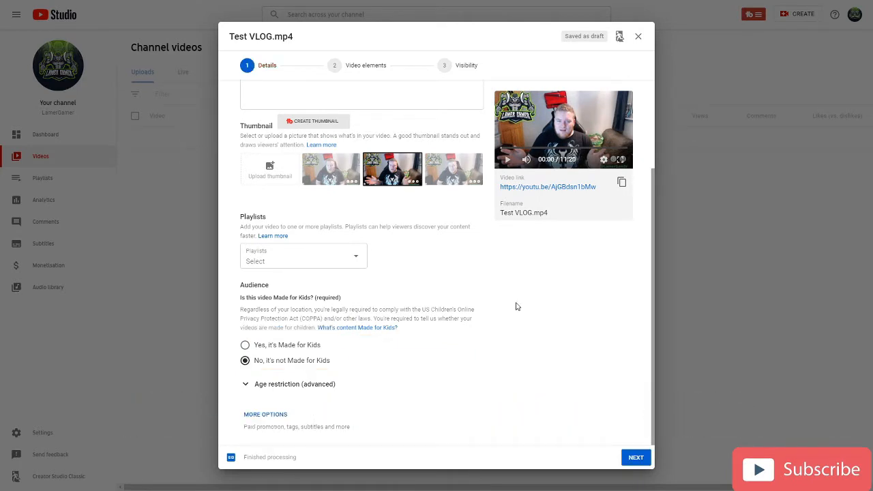
click(283, 386)
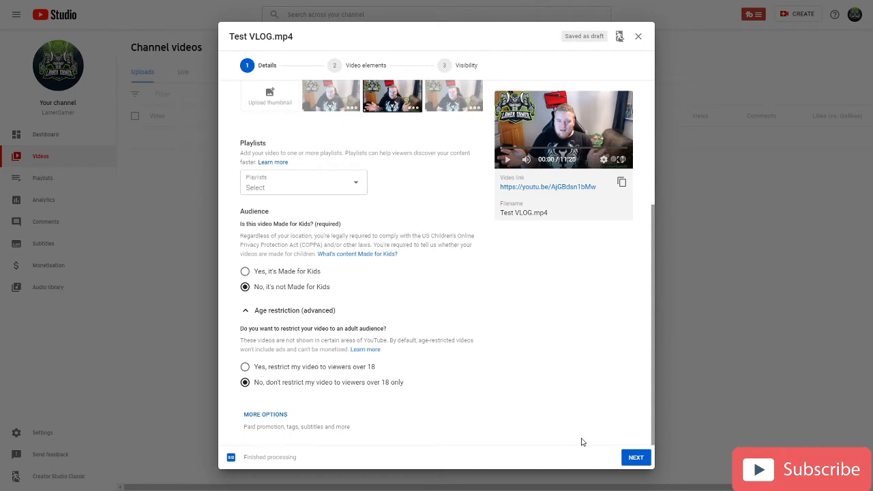
click(634, 458)
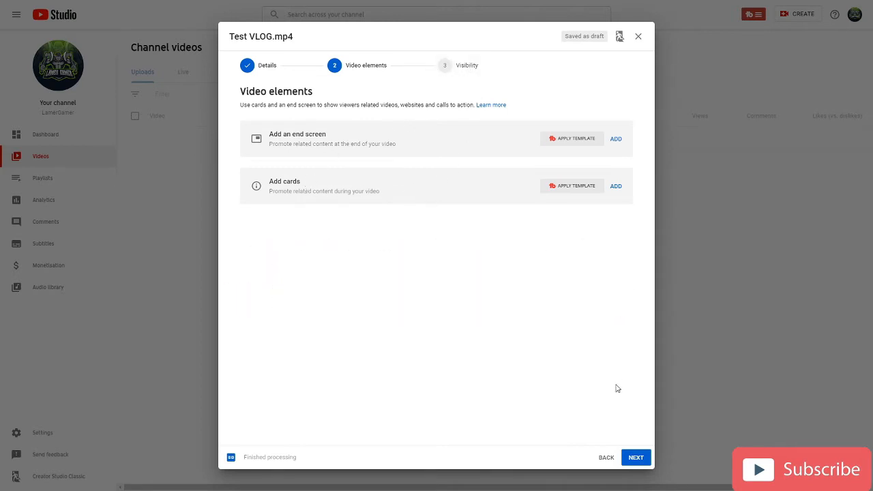
Skip the end screen and cards, set the video's visibility to Private and save it.
click(635, 458)
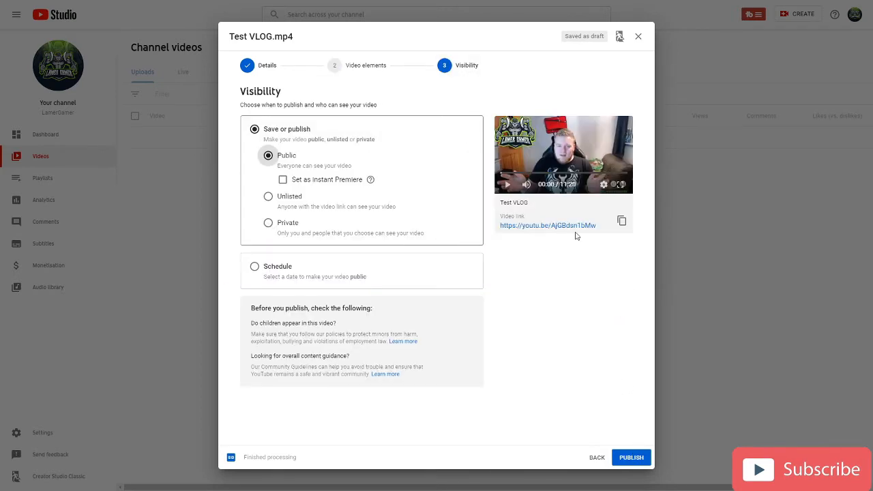
click(270, 197)
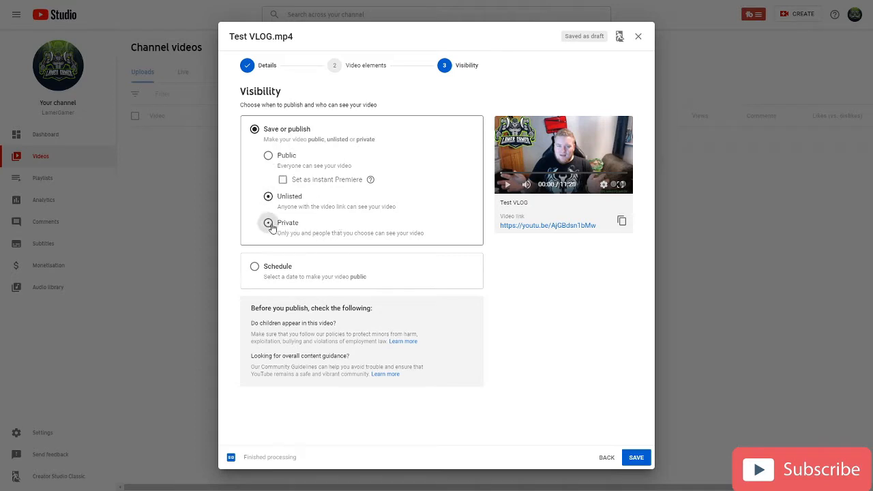
click(270, 225)
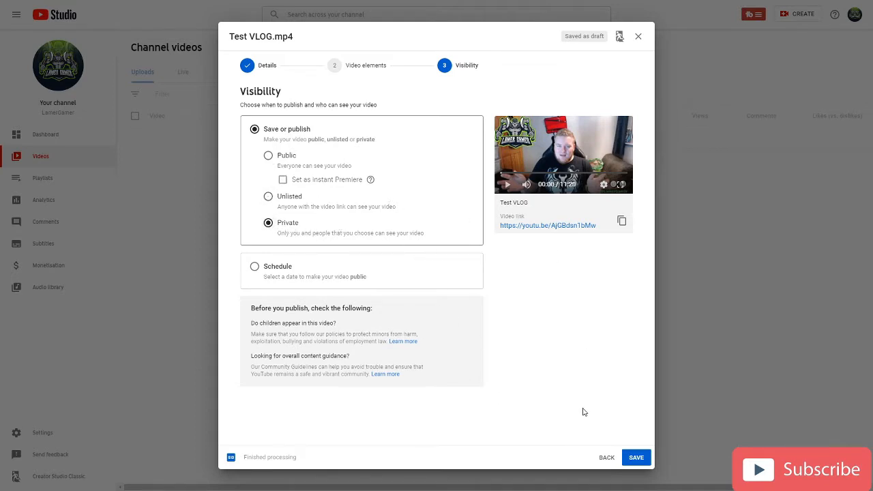
click(635, 459)
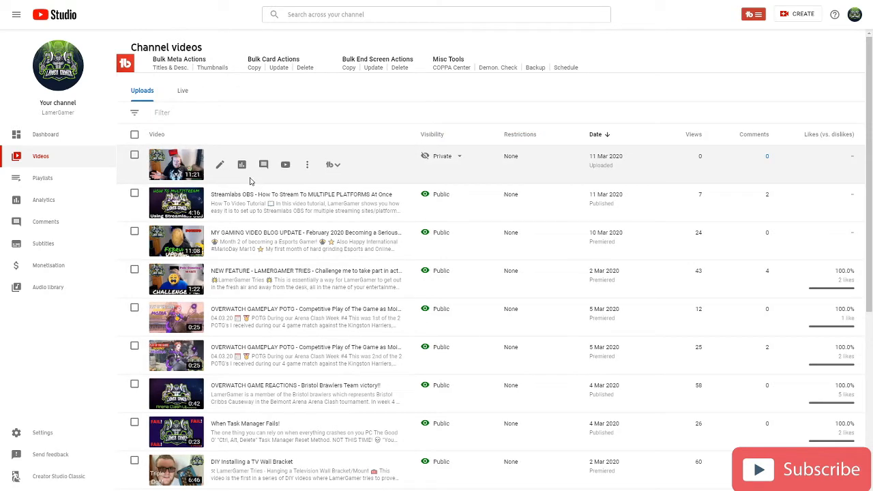
Open the newly uploaded private video's details from the channel videos and go to its video editor.
click(250, 181)
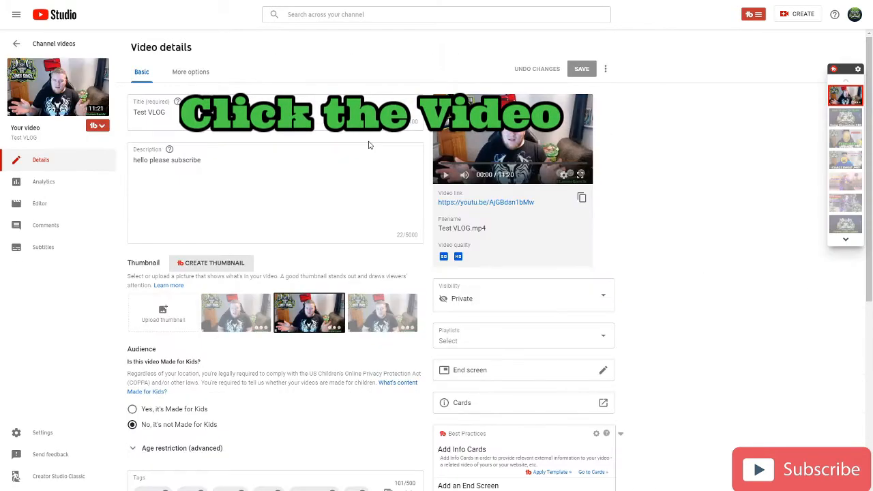
scroll(266, 172, down, 2)
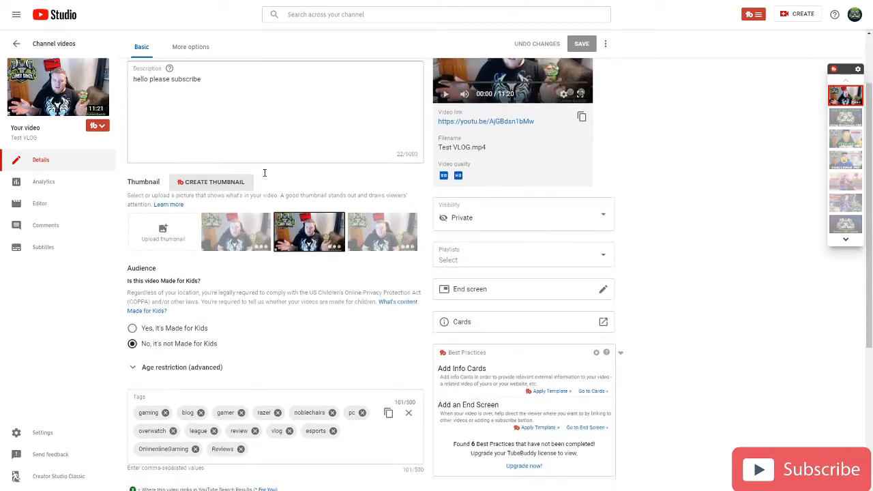
scroll(266, 171, up, 2)
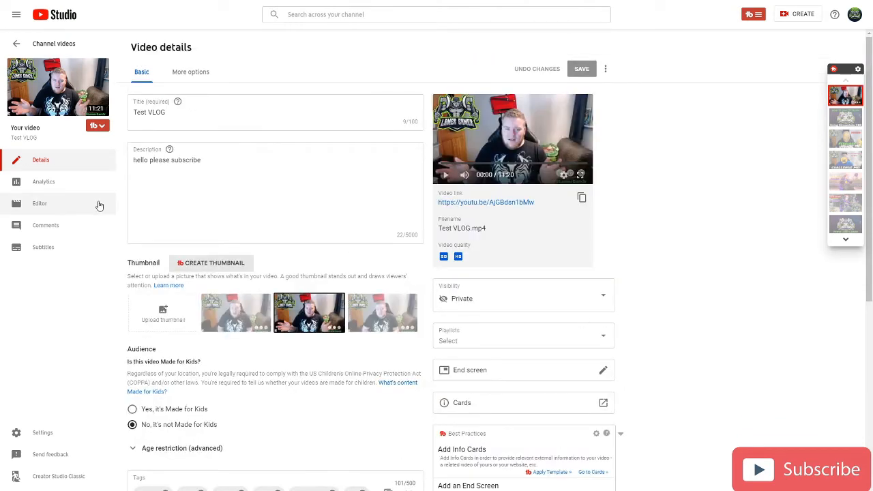
click(62, 205)
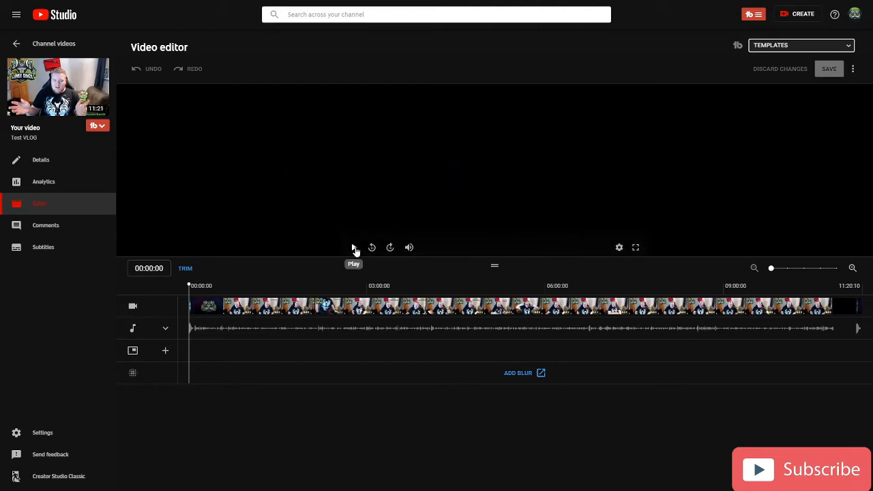
Play and pause the video preview briefly, then skip forward and back 10 seconds.
click(354, 248)
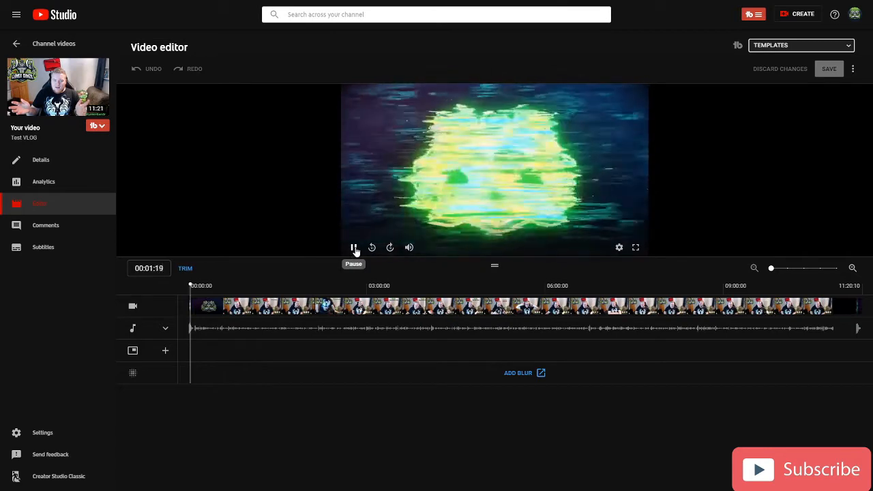
click(354, 248)
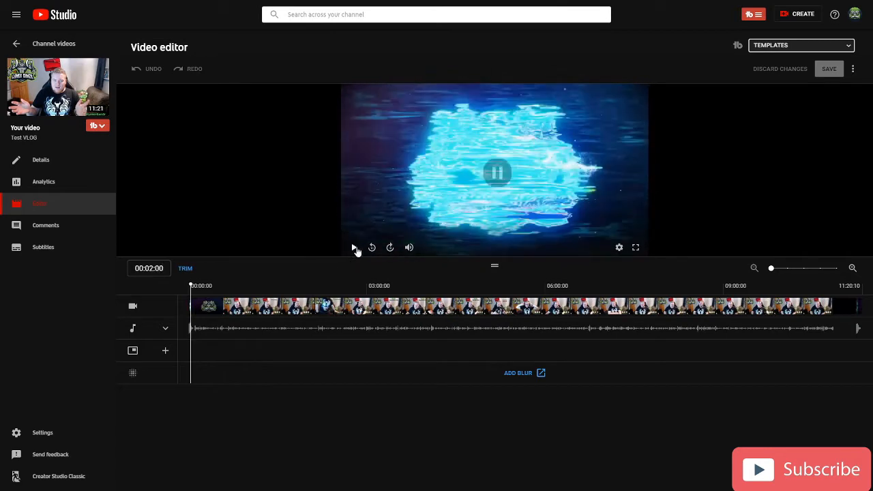
click(389, 248)
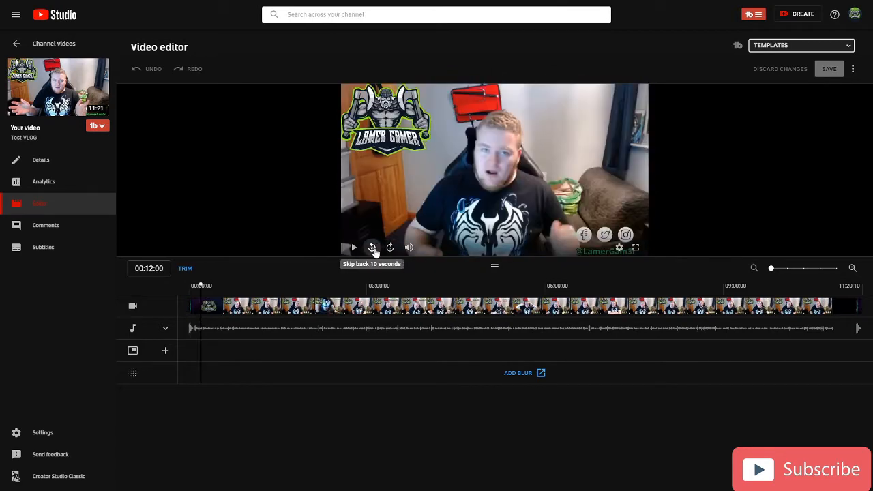
click(372, 247)
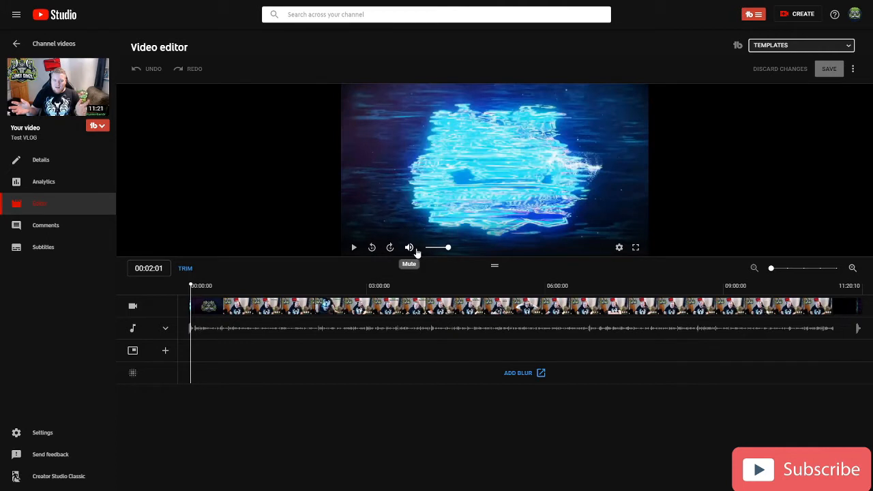
Check the preview's volume and playback speed options, and view the video in full screen before returning to the editor.
mouse_move(448, 248)
mouse_down()
mouse_move(432, 249)
mouse_move(457, 252)
mouse_up()
click(619, 248)
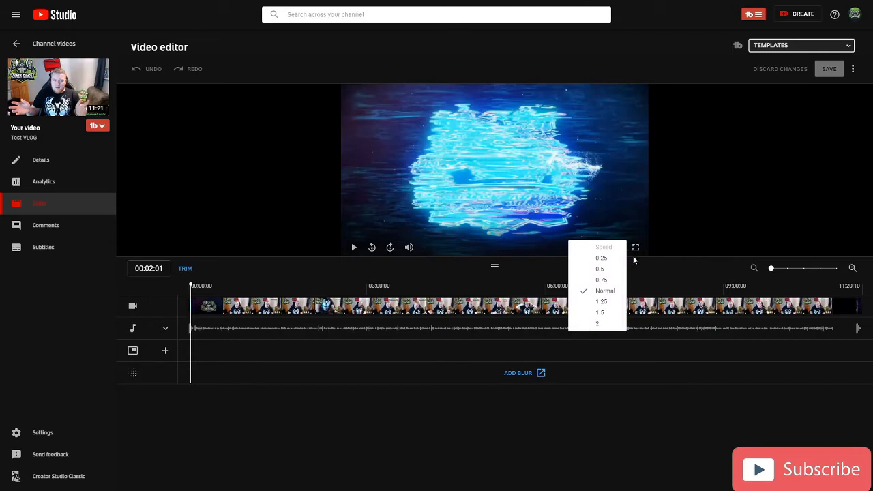
click(635, 248)
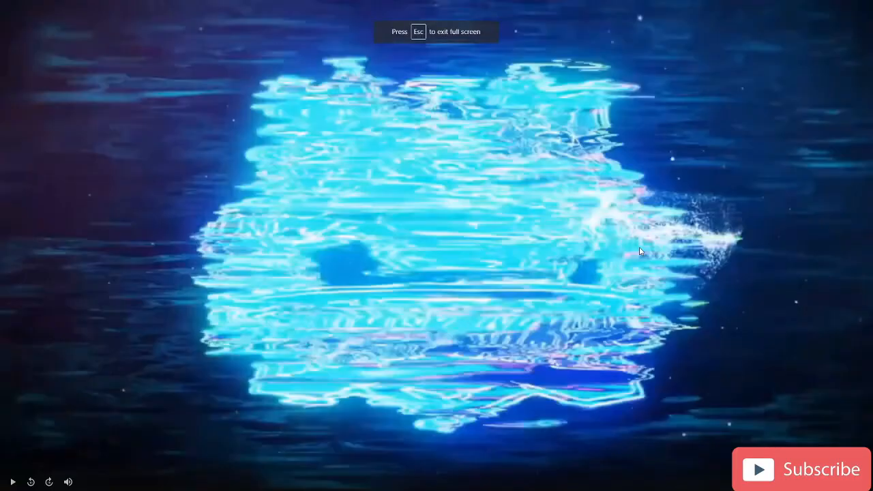
key(Escape)
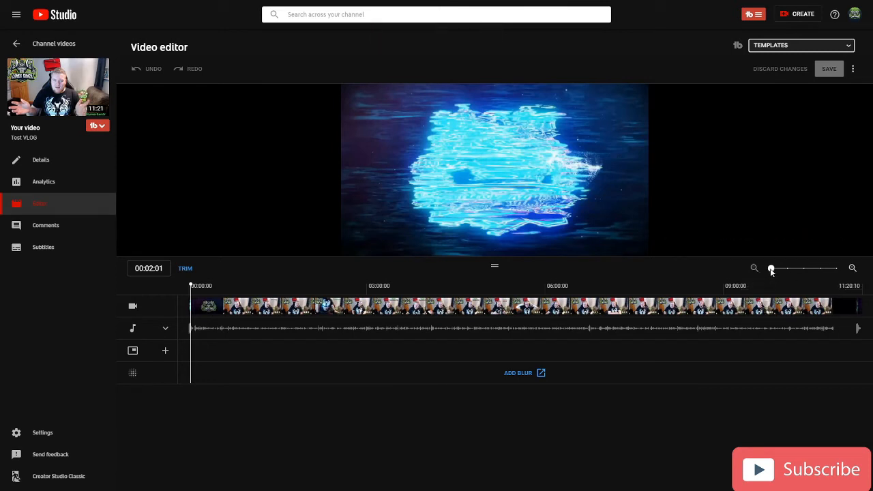
Zoom the timeline in to its maximum and move the playhead to 00:02:04.
drag(775, 268, 787, 268)
click(853, 268)
click(853, 268)
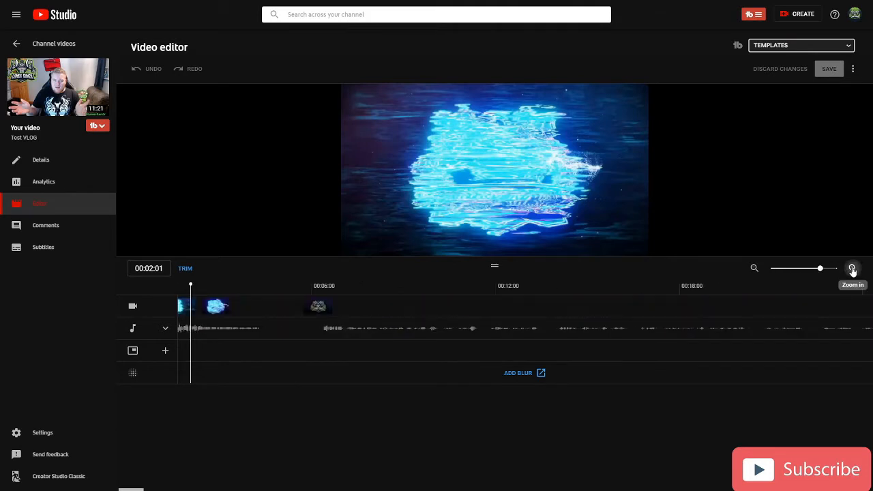
click(853, 268)
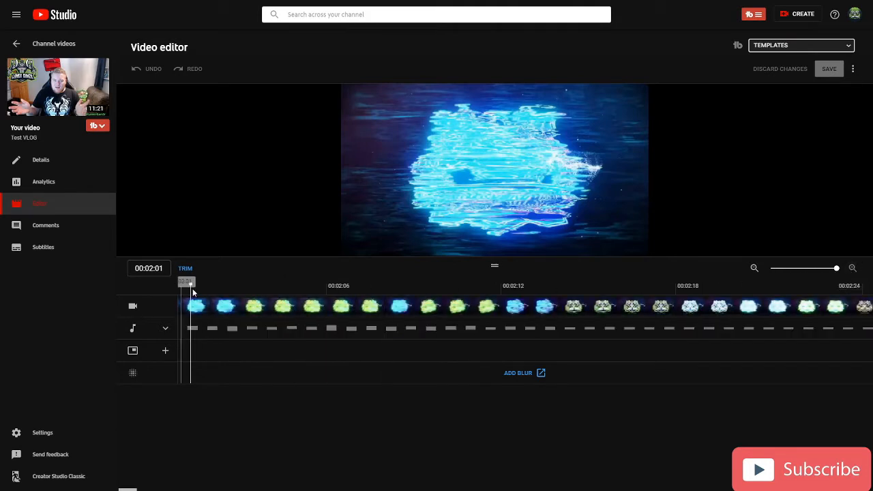
drag(191, 286, 185, 285)
click(676, 288)
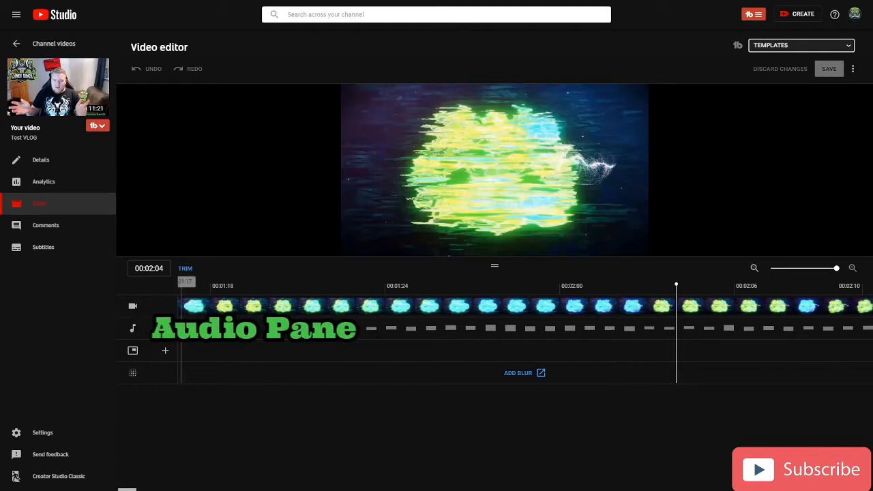
Zoom the timeline out two levels and scrub along the audio track near the start of the video.
click(754, 268)
click(753, 268)
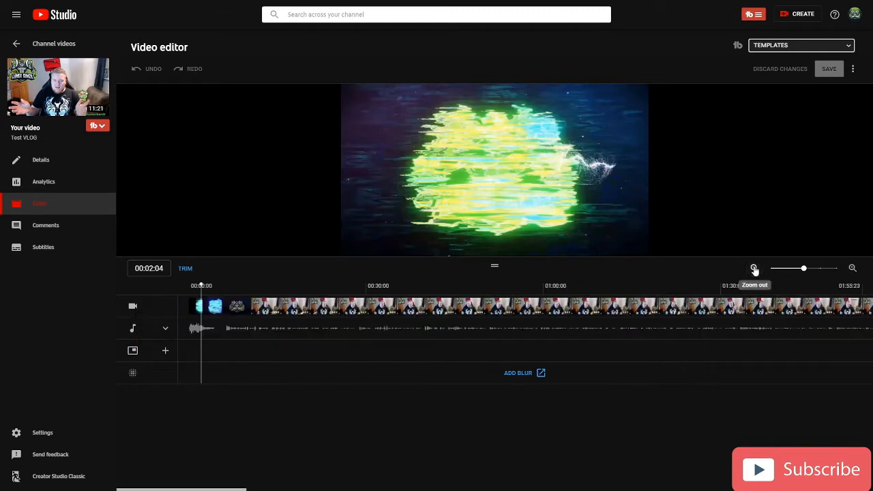
click(194, 333)
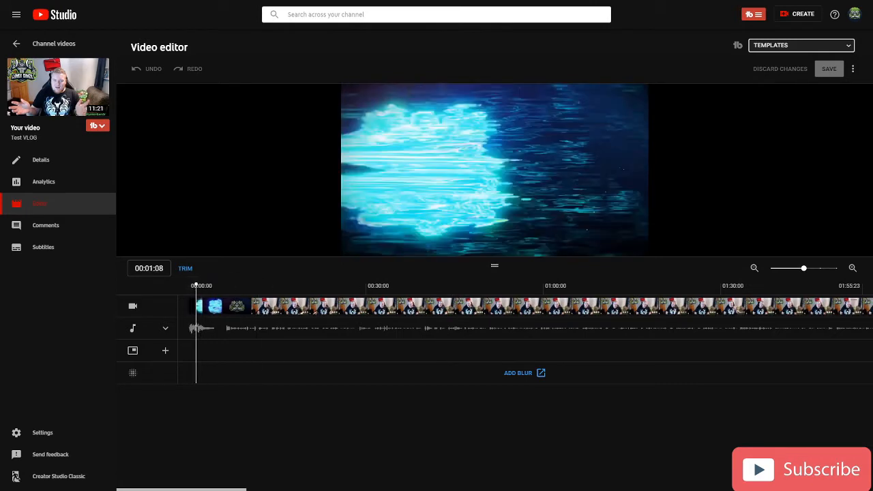
drag(200, 333, 402, 332)
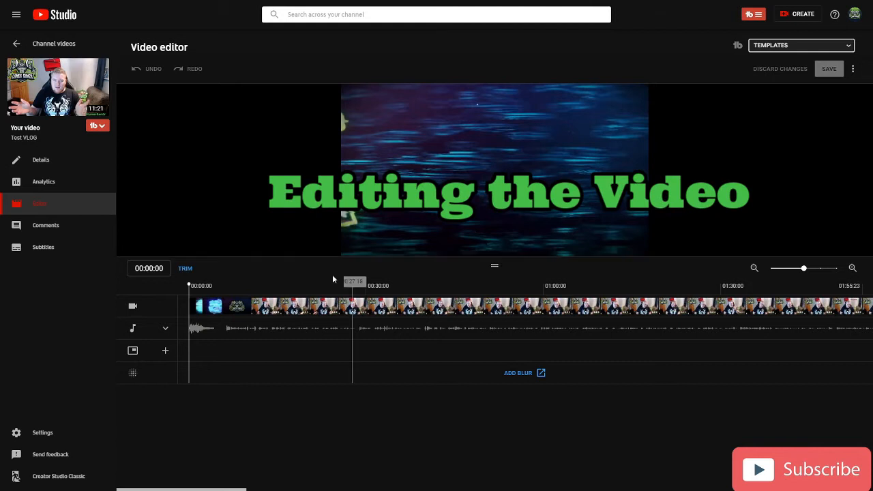
Start trimming the video and cut its opening up to about 00:35:00.
click(186, 270)
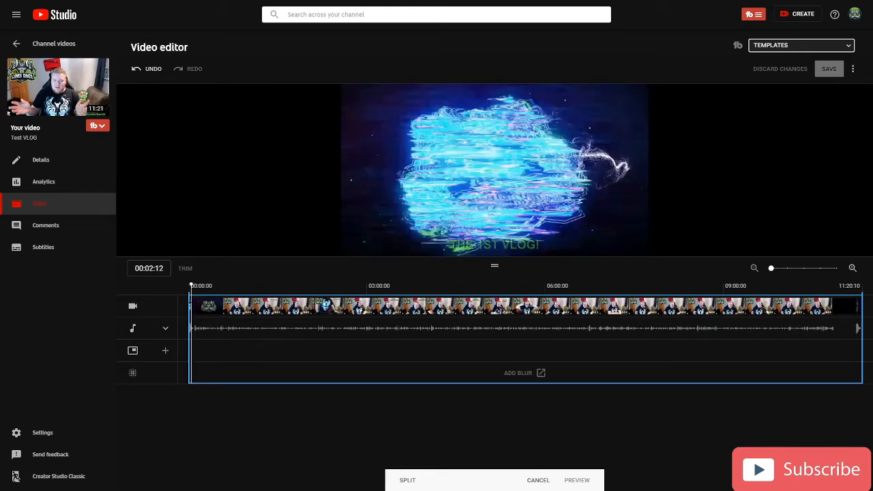
drag(199, 285, 189, 285)
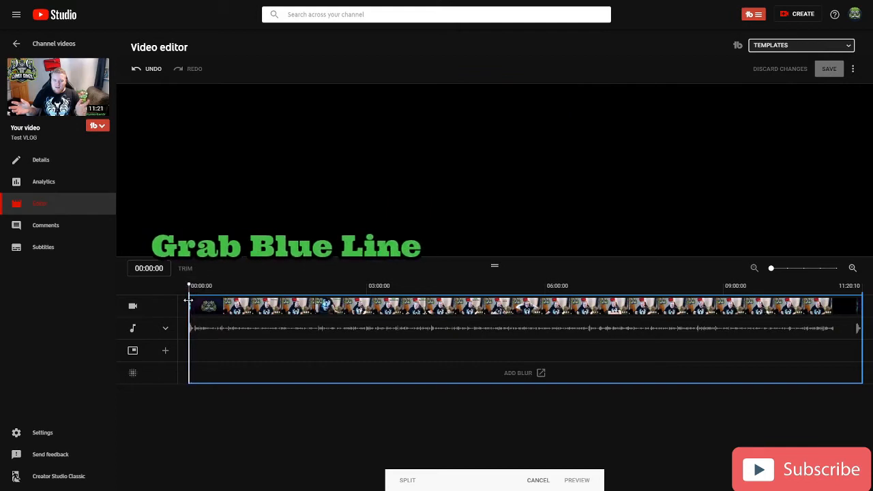
drag(190, 300, 214, 319)
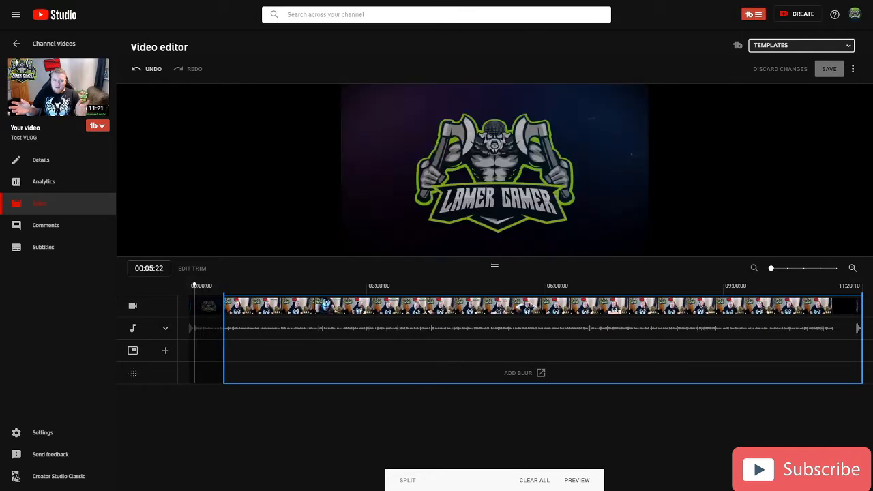
Scrub through the cut-off opening section, ending with the playhead at 00:12:25.
click(207, 302)
click(213, 302)
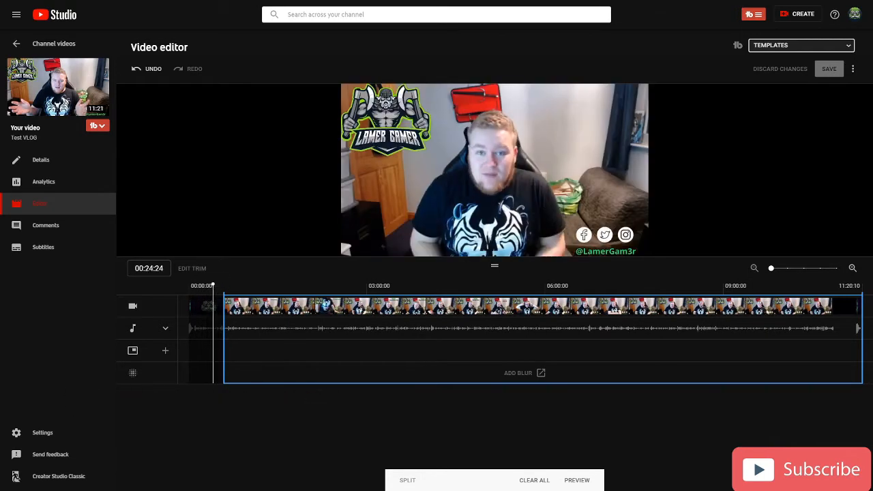
click(205, 301)
click(201, 300)
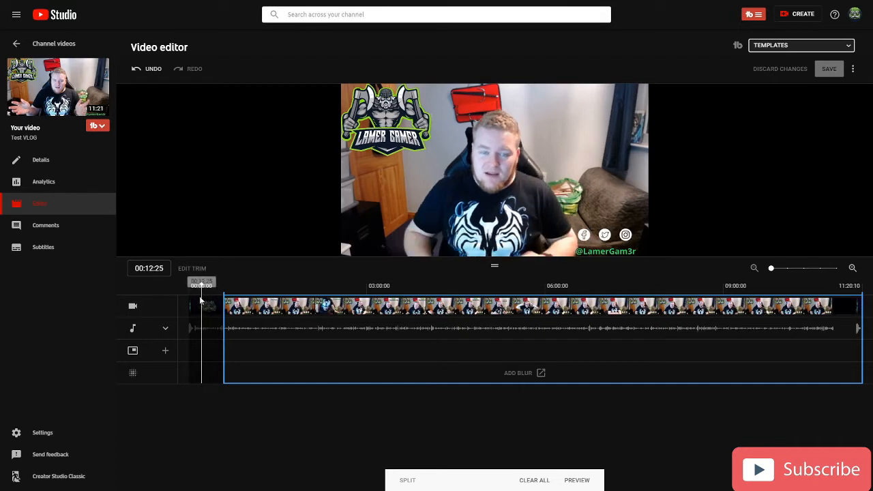
Place the playhead precisely at 00:06:21, just after the intro.
click(854, 268)
click(854, 268)
click(754, 268)
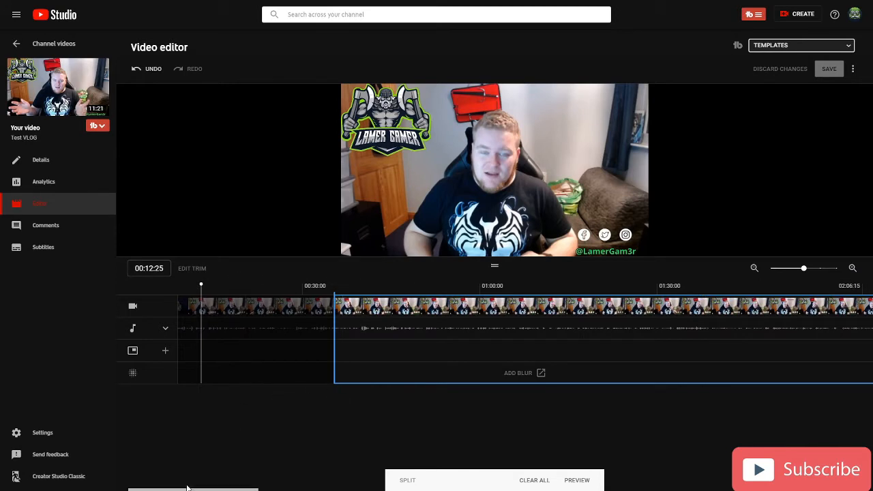
drag(223, 488, 273, 489)
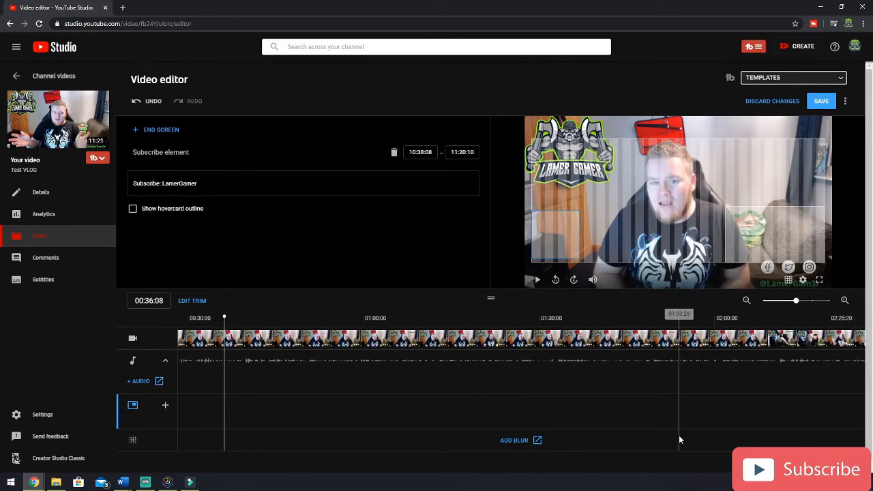
scroll(679, 438, down, 1)
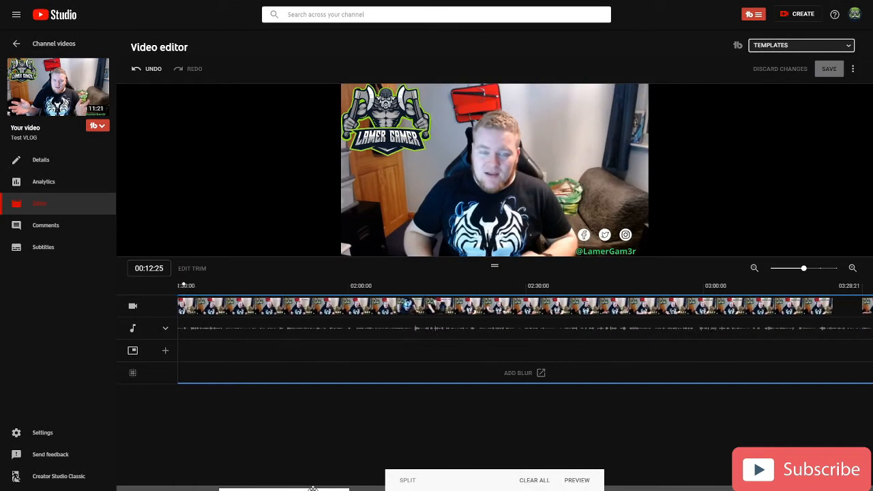
drag(313, 488, 209, 487)
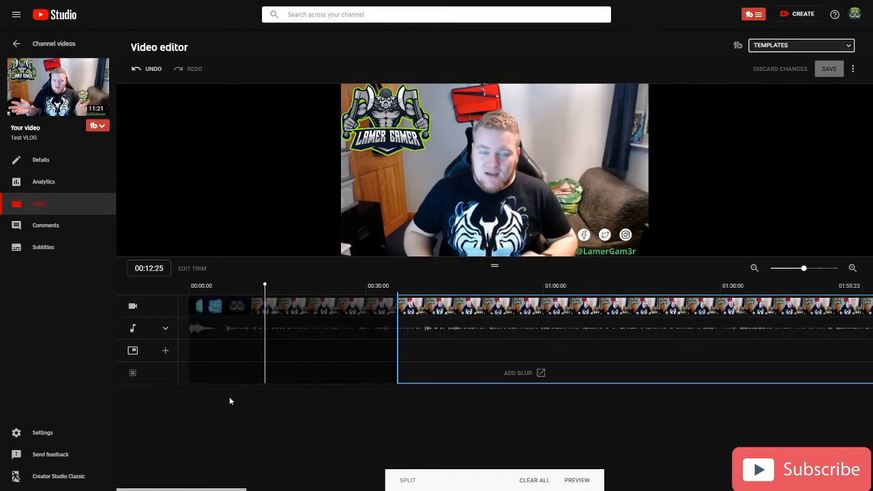
key(Left)
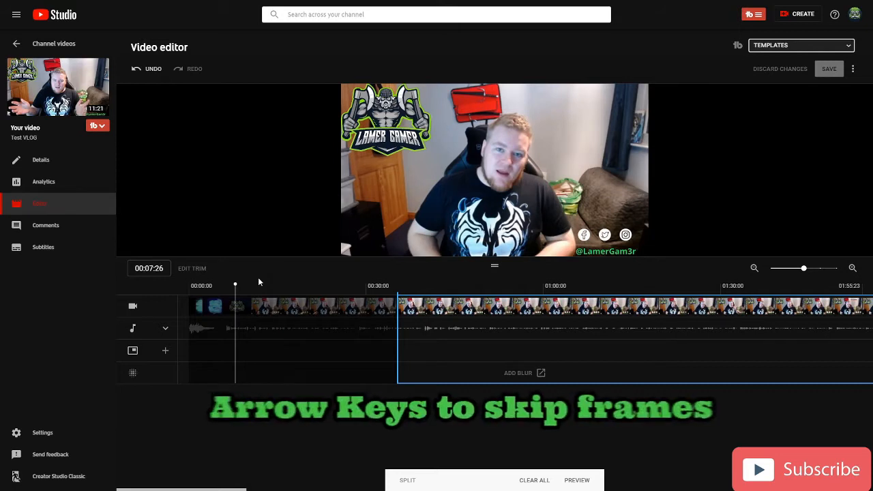
key(Left)
key(Left)
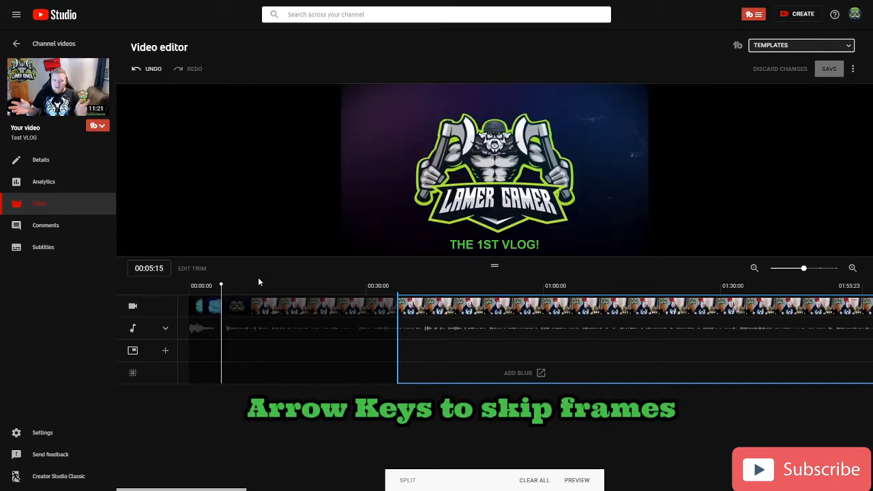
key(Right)
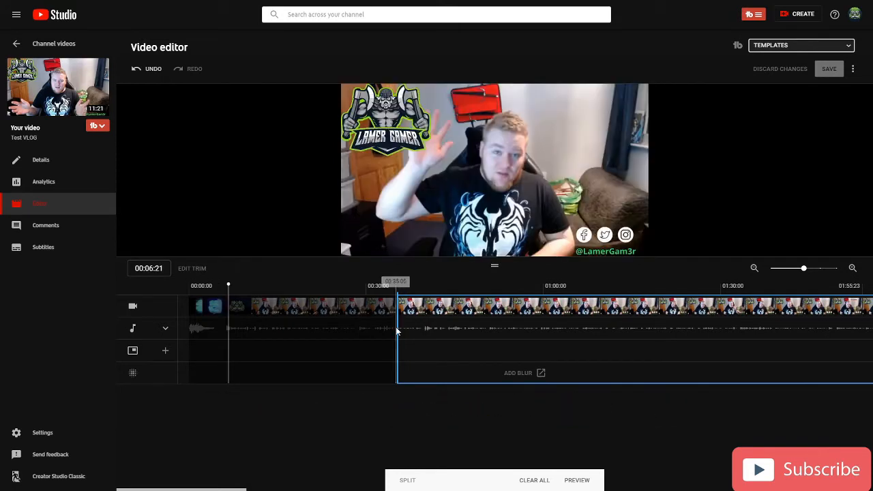
Set the trim start to the playhead at 00:06:21, apply the trim to the preview and check the video around the cut.
drag(398, 322, 230, 323)
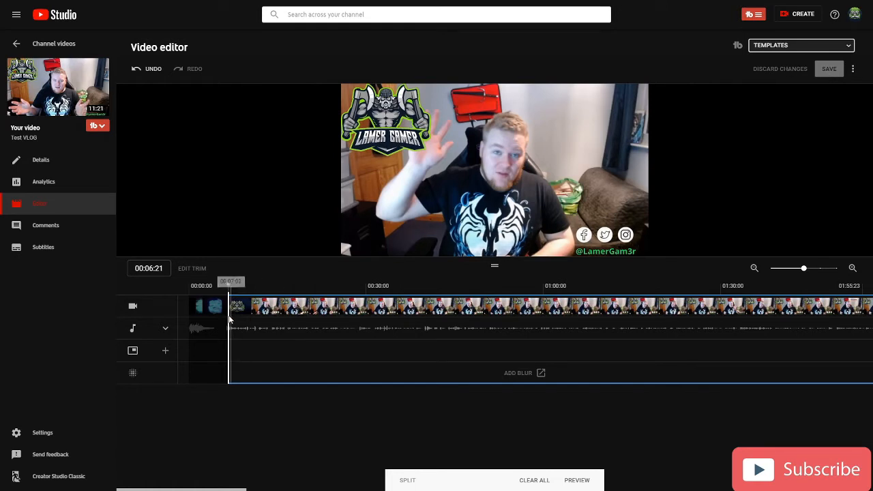
click(583, 485)
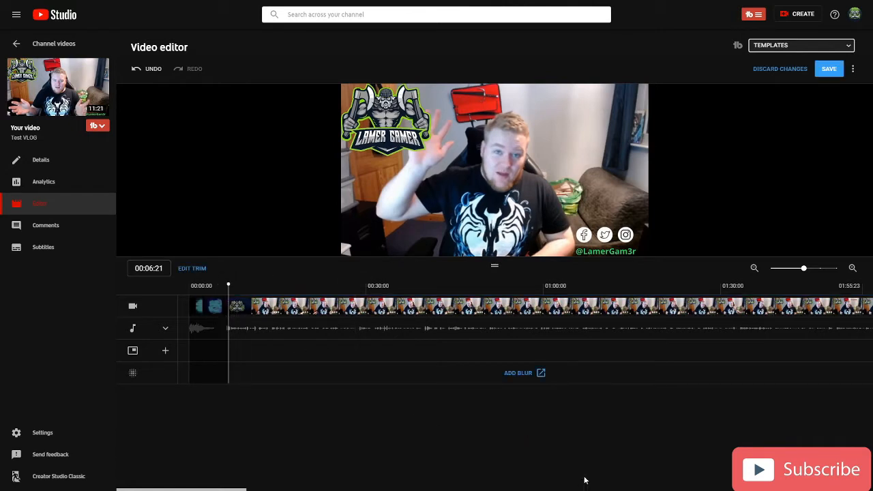
click(203, 326)
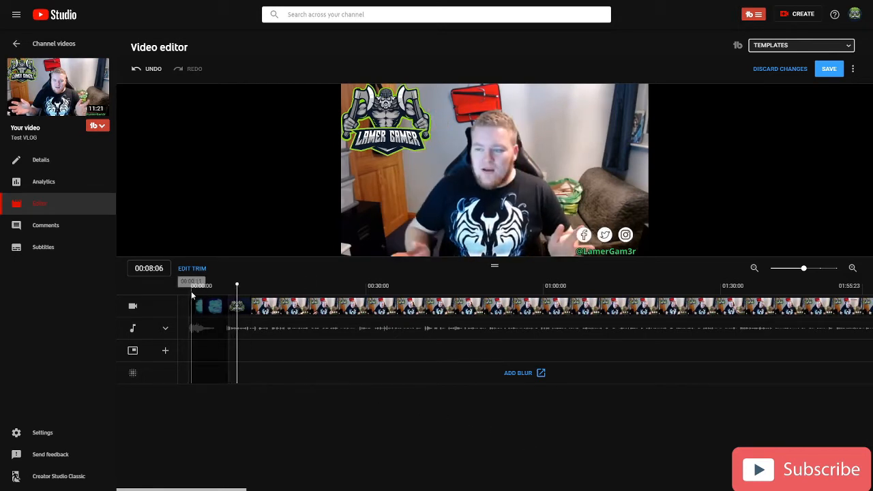
click(192, 292)
mouse_move(545, 246)
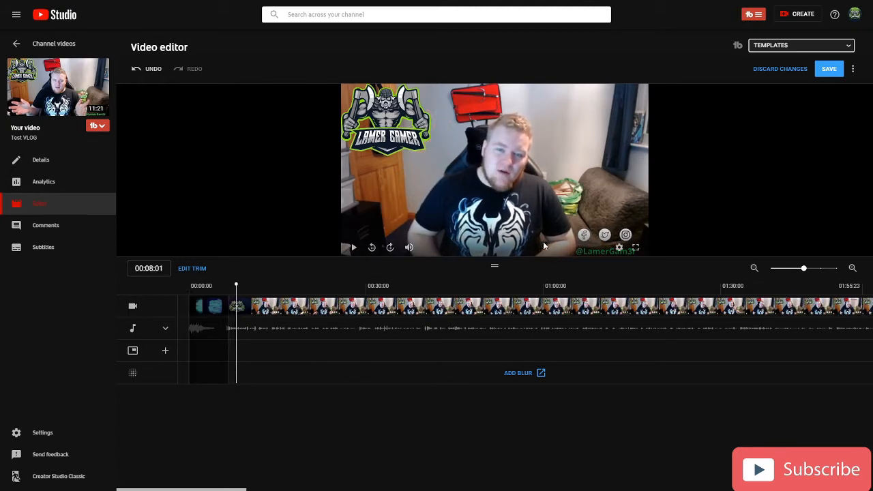
Reopen the trim and split the video at 10:51:06, where the black section near the end begins.
click(191, 268)
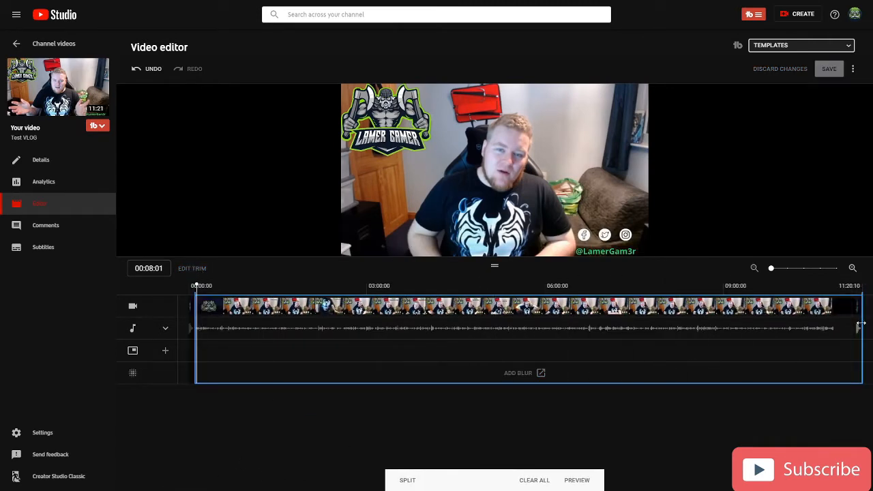
click(853, 268)
click(853, 269)
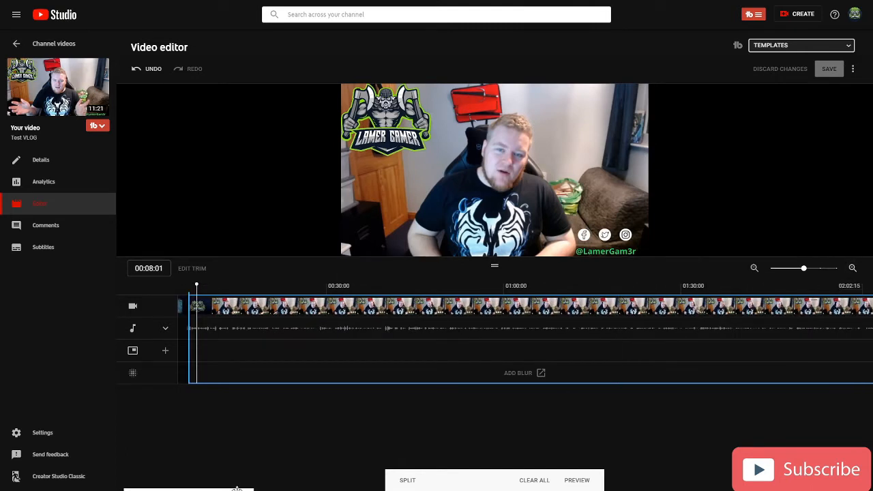
drag(236, 489, 852, 489)
mouse_move(861, 330)
mouse_down()
mouse_move(842, 328)
mouse_move(862, 328)
mouse_up()
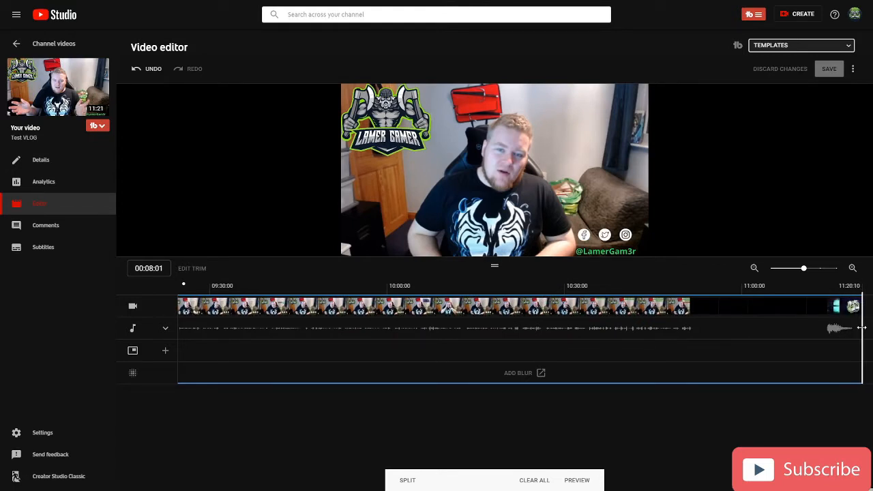
click(693, 288)
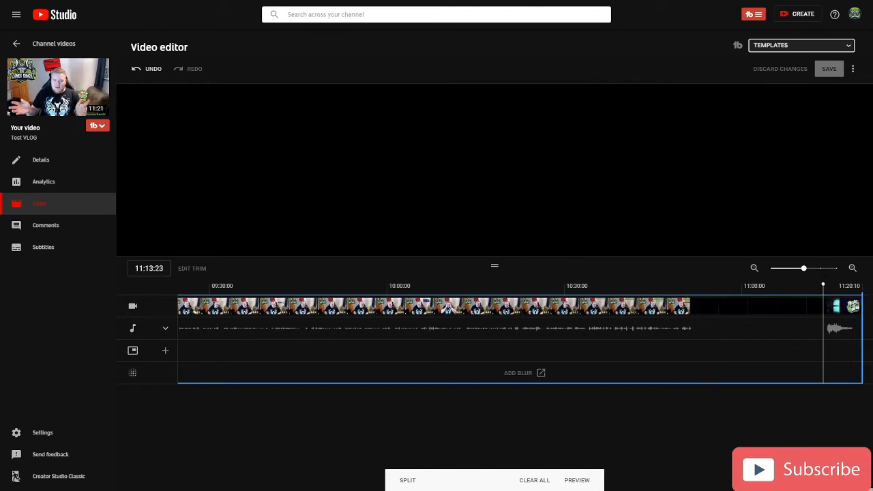
drag(823, 285, 690, 285)
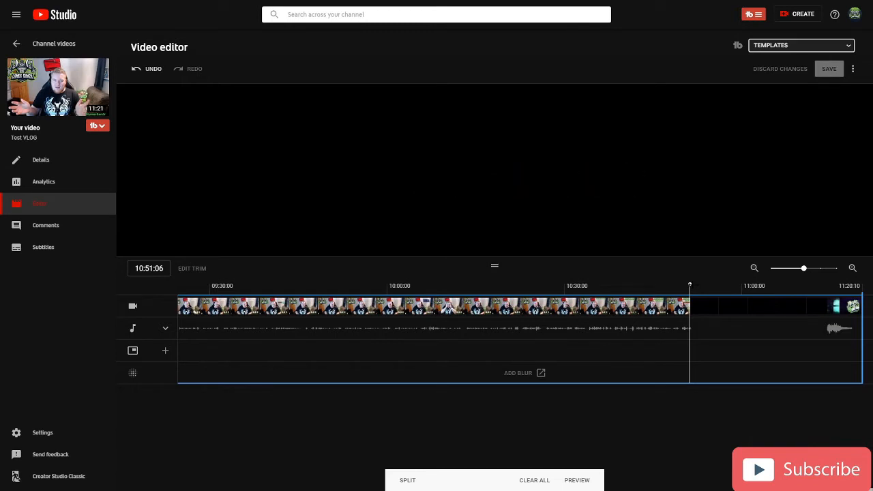
click(407, 481)
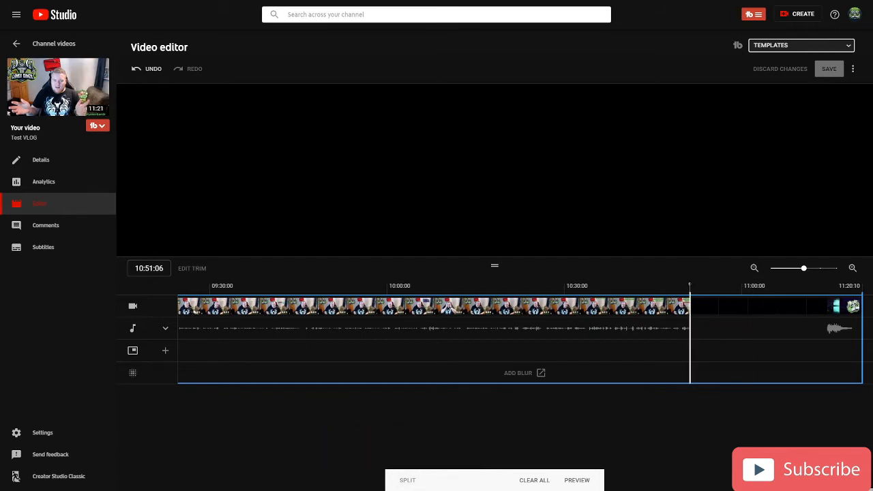
Split the video again at 11:14:09, where the black section ends and the outro begins.
drag(689, 285, 590, 285)
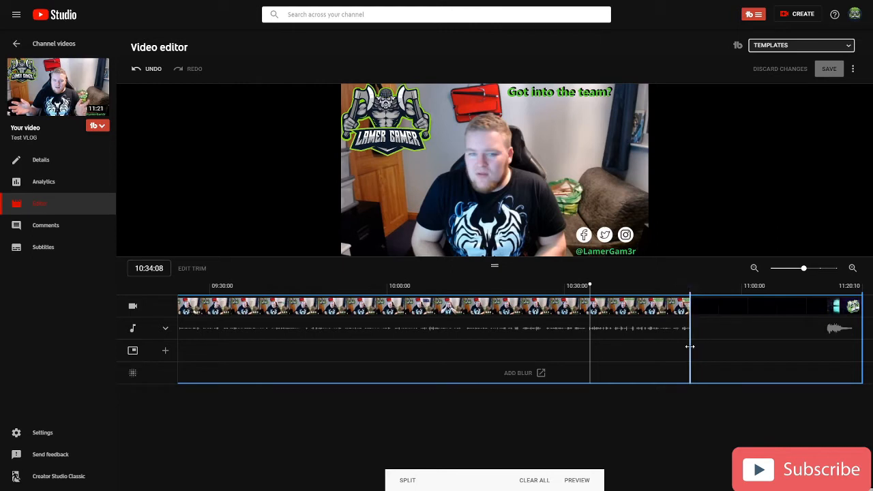
click(824, 284)
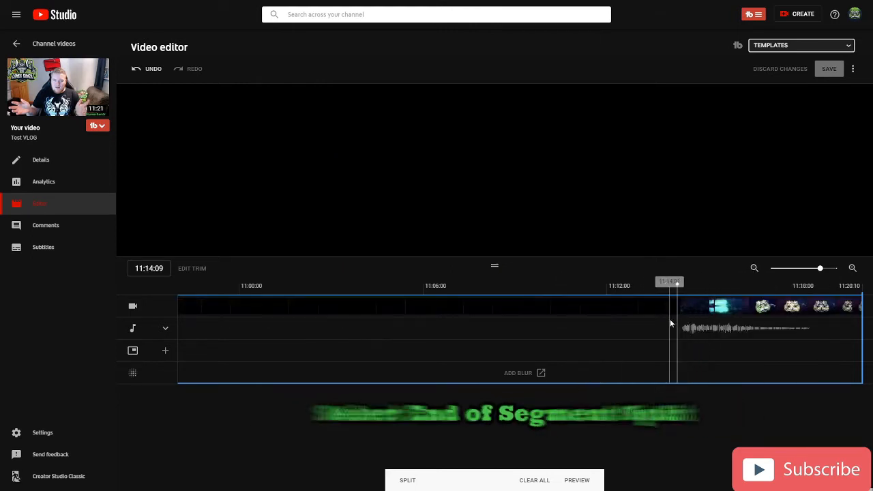
click(408, 481)
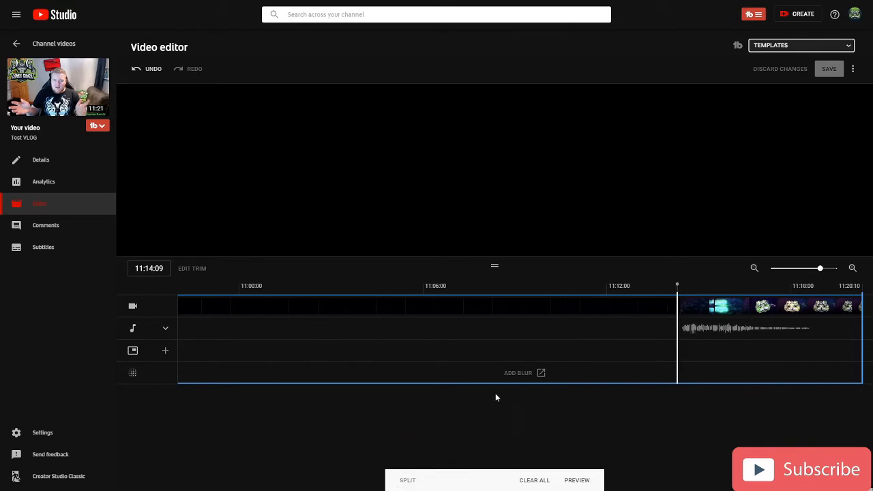
Remove the black section between the splits at 10:51:06 and 11:14:09, and apply the cut to the preview.
click(754, 268)
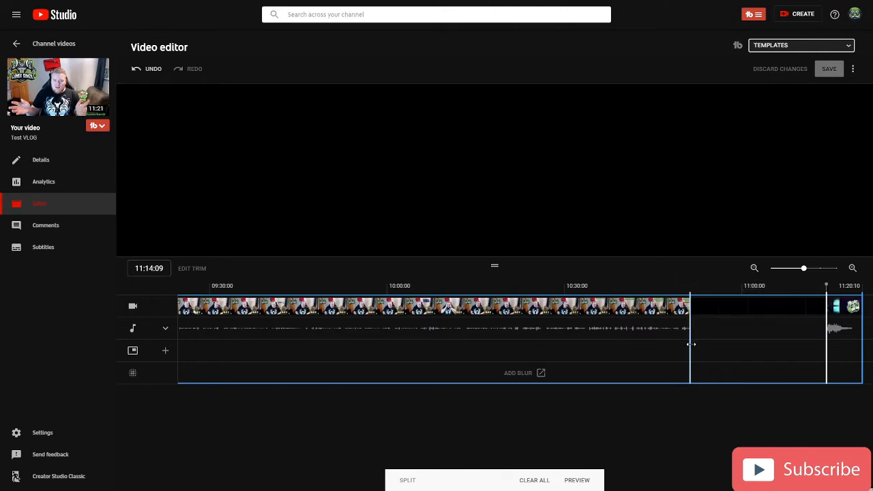
drag(691, 344, 829, 351)
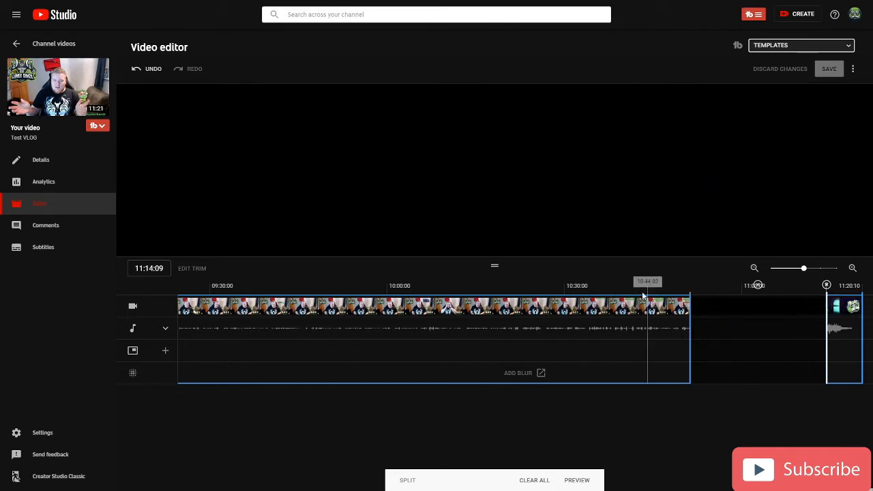
click(577, 481)
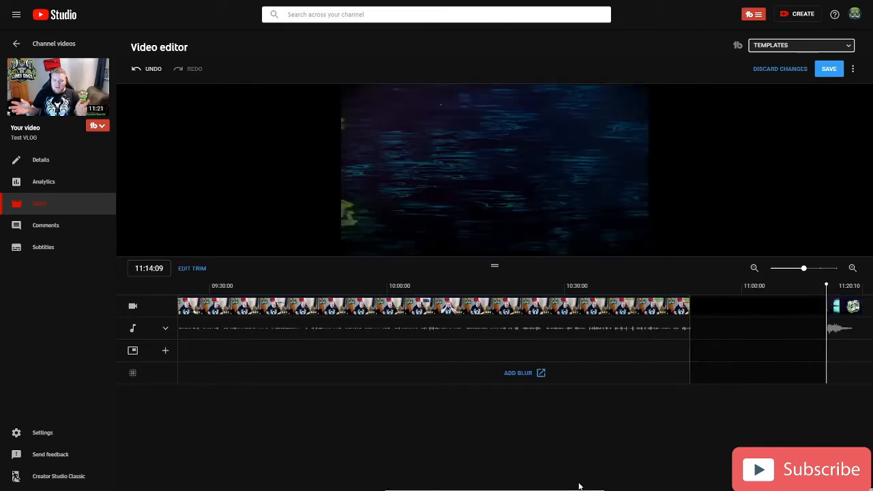
Play the preview from 10:49:28 across the removed section to check the transition into the outro.
click(646, 281)
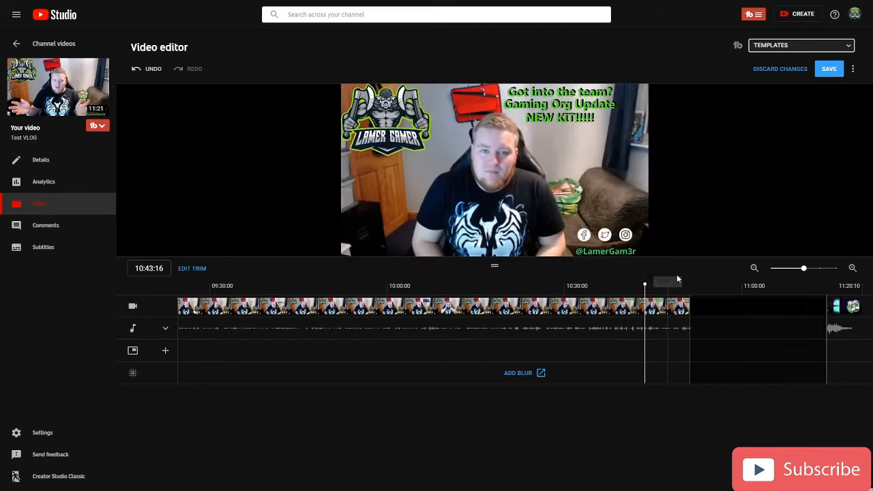
click(676, 281)
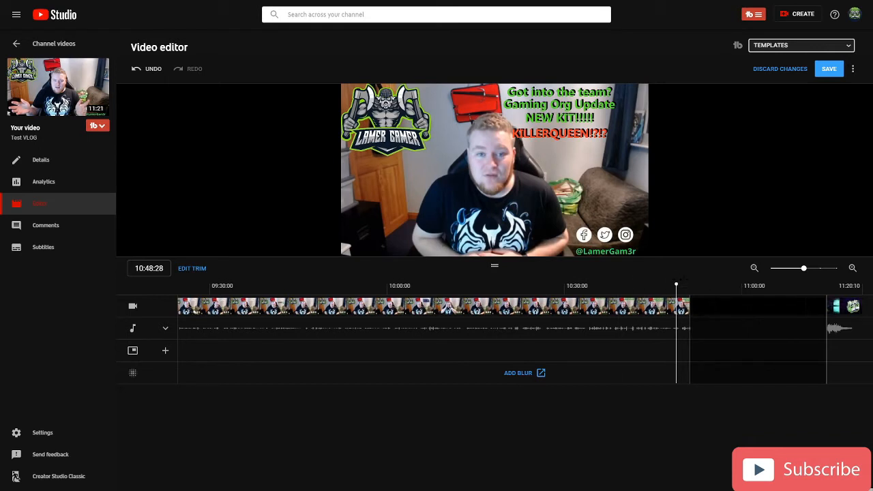
drag(677, 284, 682, 284)
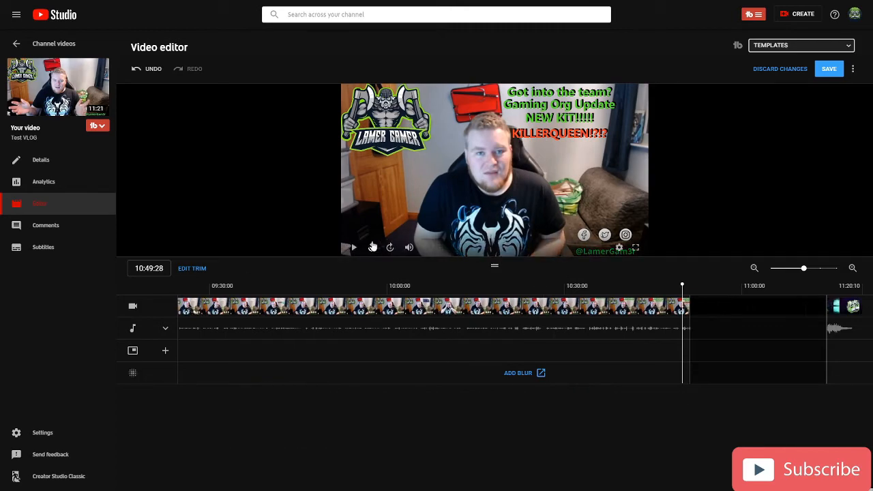
click(354, 248)
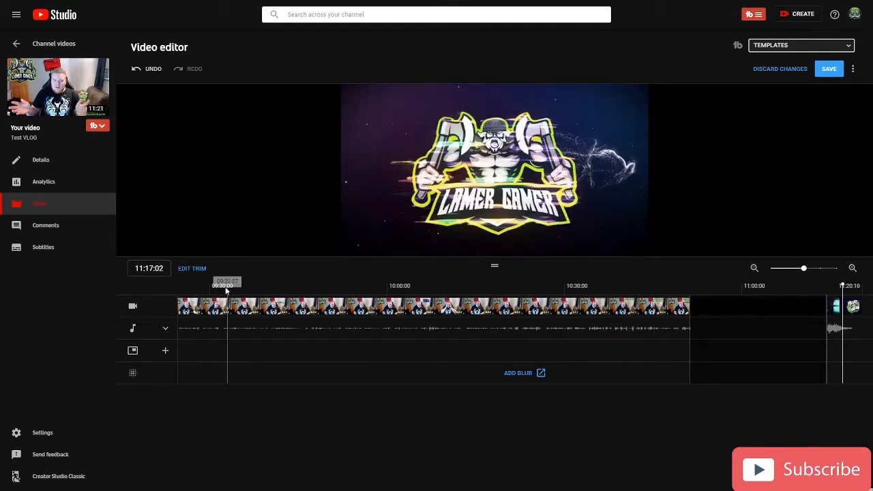
Reopen the trim and undo the split that cut out the black section before the outro.
click(199, 268)
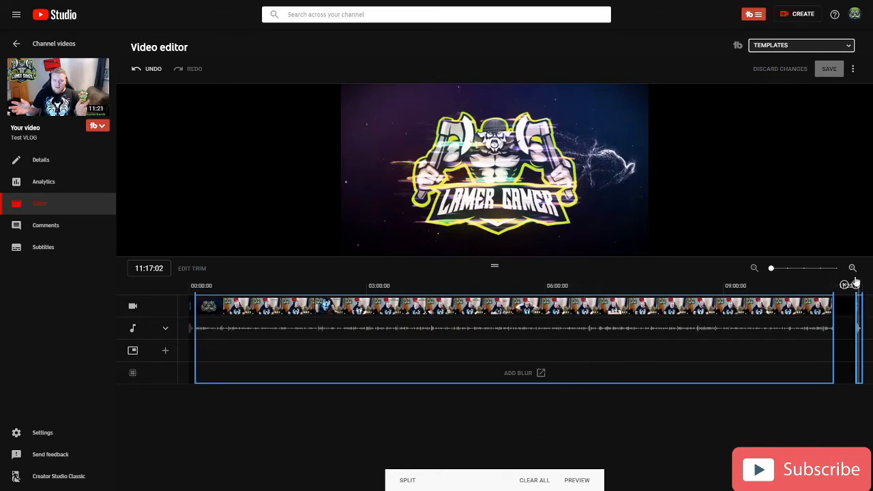
click(856, 271)
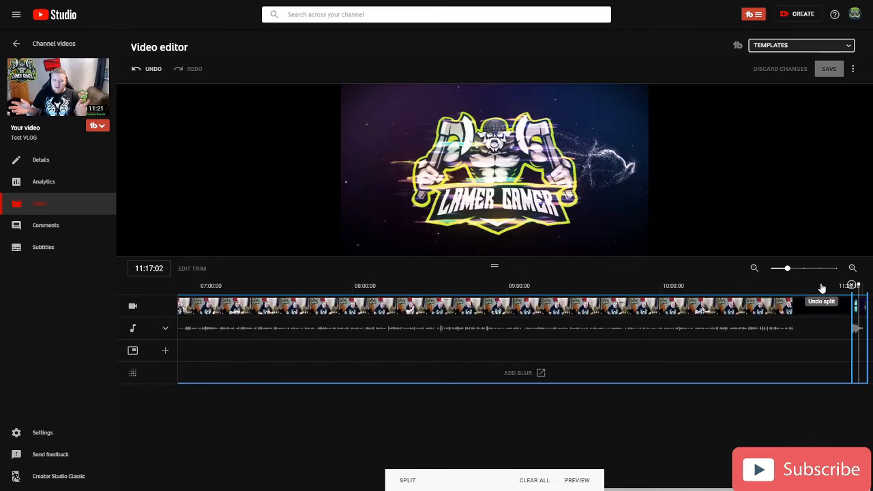
click(822, 287)
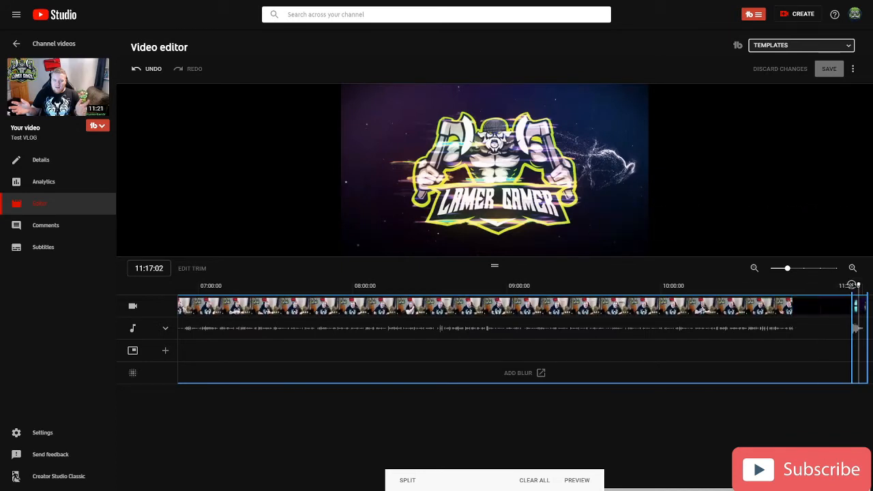
Remove the remaining split at the start of the outro and place the playhead at 10:58:20 in the black section.
click(851, 286)
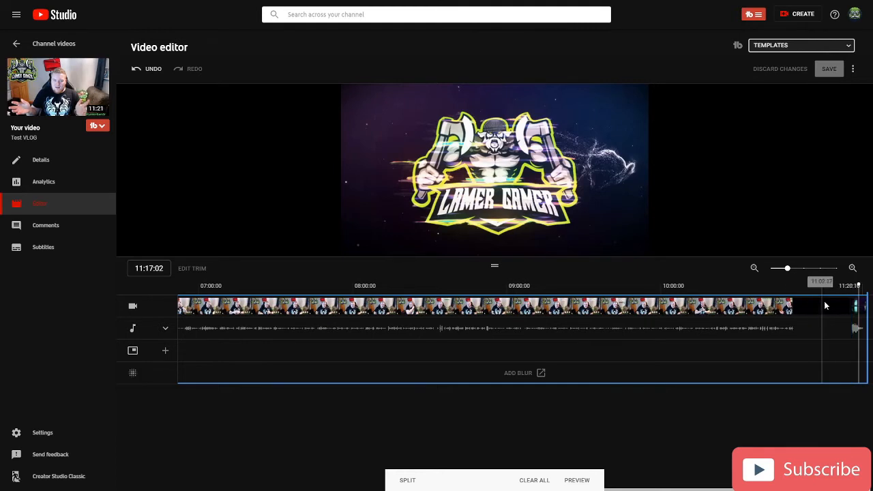
click(834, 300)
drag(834, 286, 812, 285)
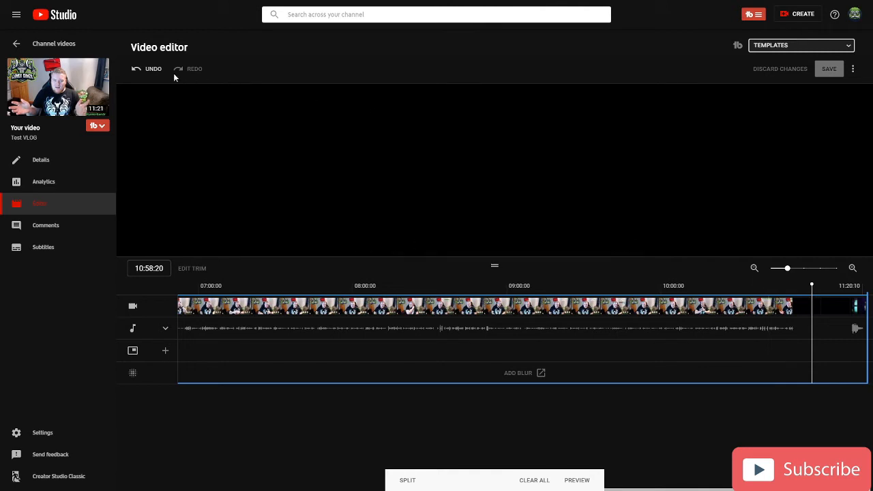
Undo the removal of both splits so the black section before the outro is cut out again.
click(153, 69)
click(153, 70)
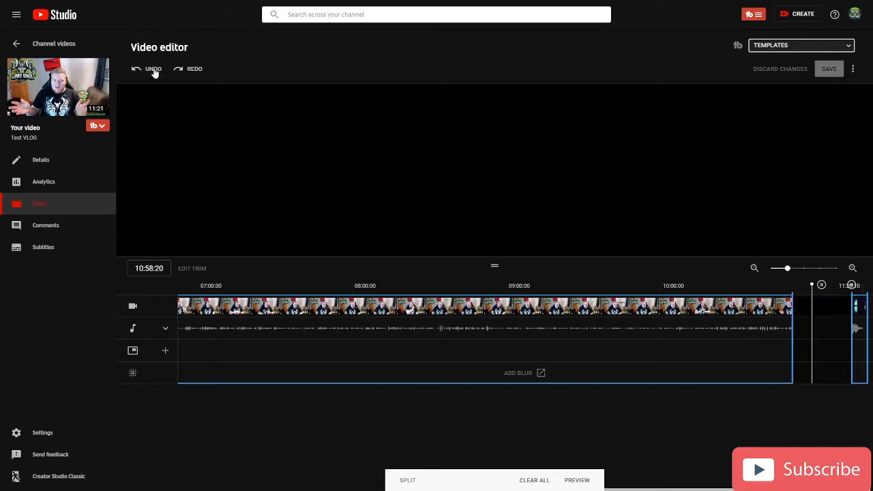
click(193, 70)
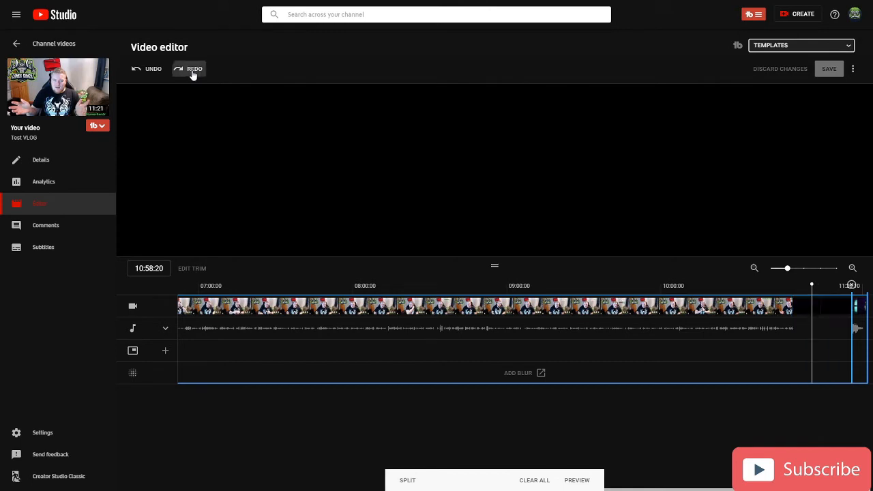
Apply the restored cut to the preview and save the edited video.
click(577, 480)
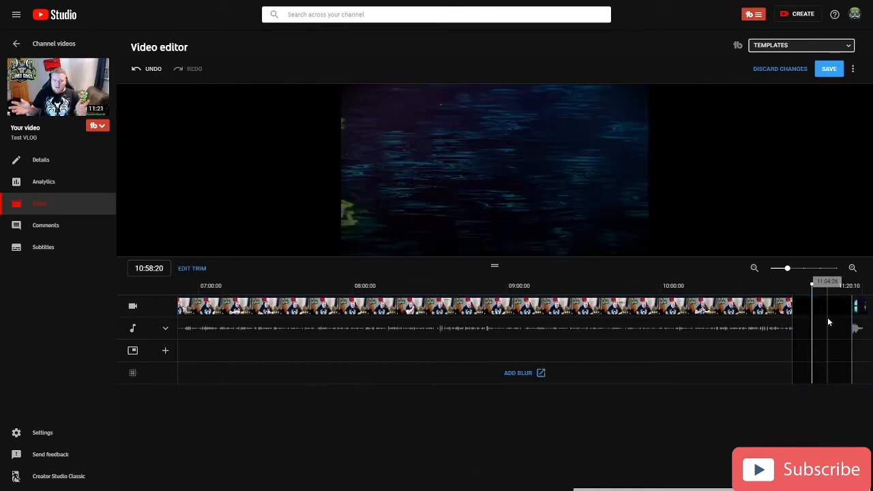
click(835, 70)
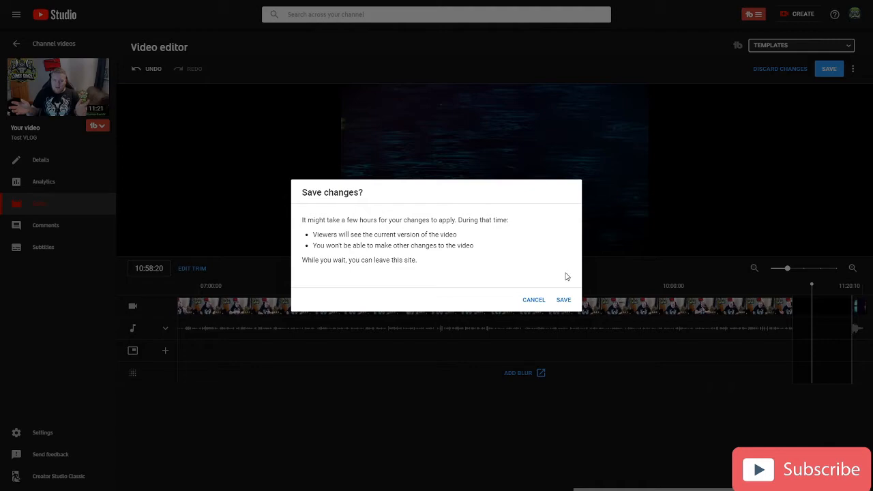
click(563, 300)
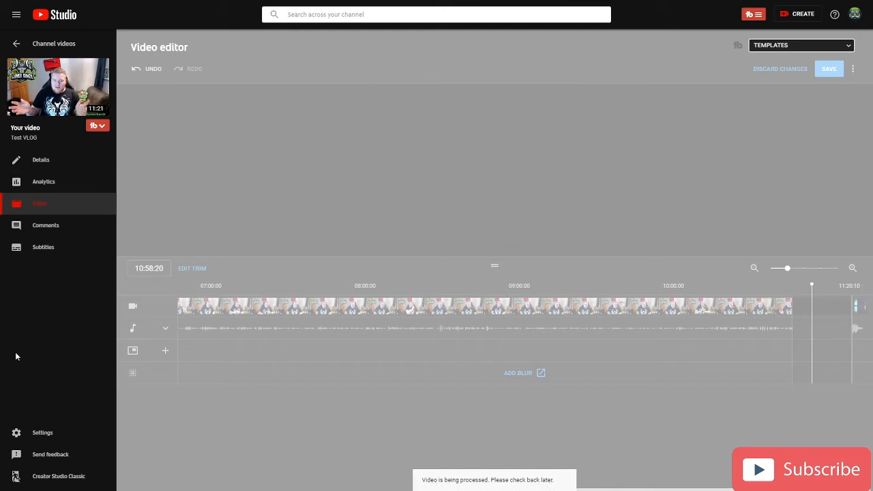
Return to the channel videos and reopen the private Test VLOG in the video editor.
click(50, 47)
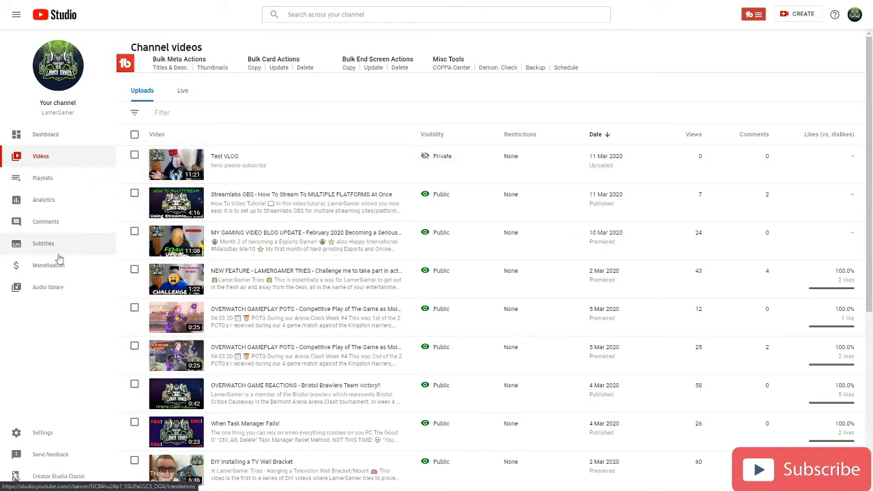
click(202, 159)
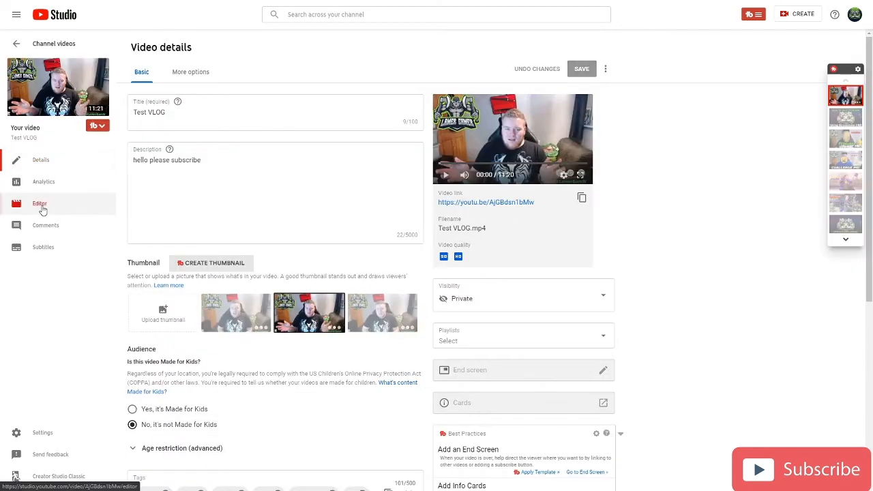
click(42, 209)
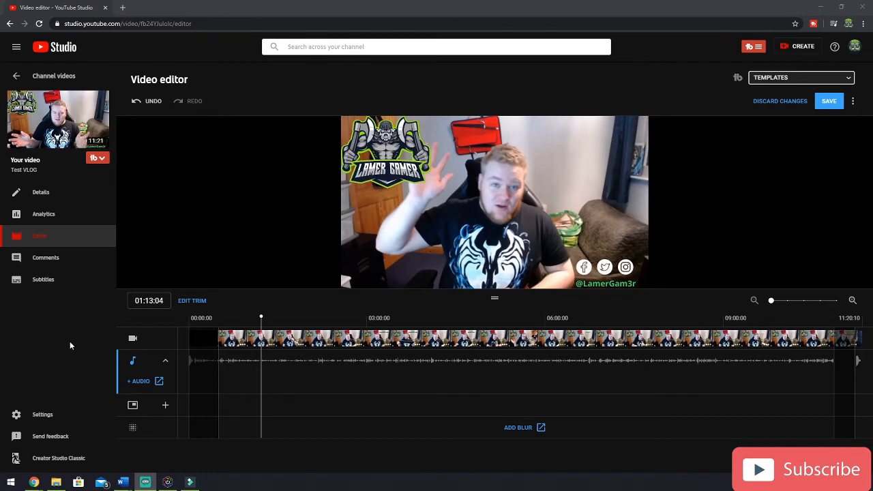
Open the video's add-audio page, stop its playback, and listen to a sample of the track Infiltration Device.
click(140, 383)
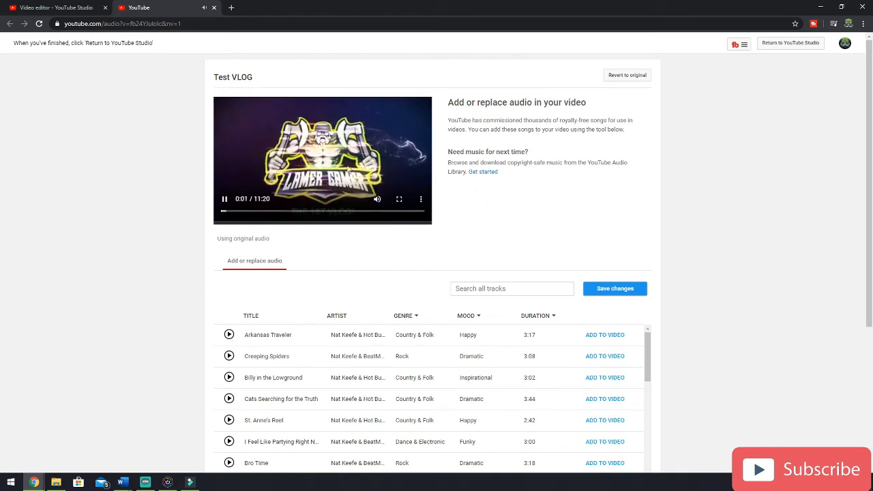
click(225, 198)
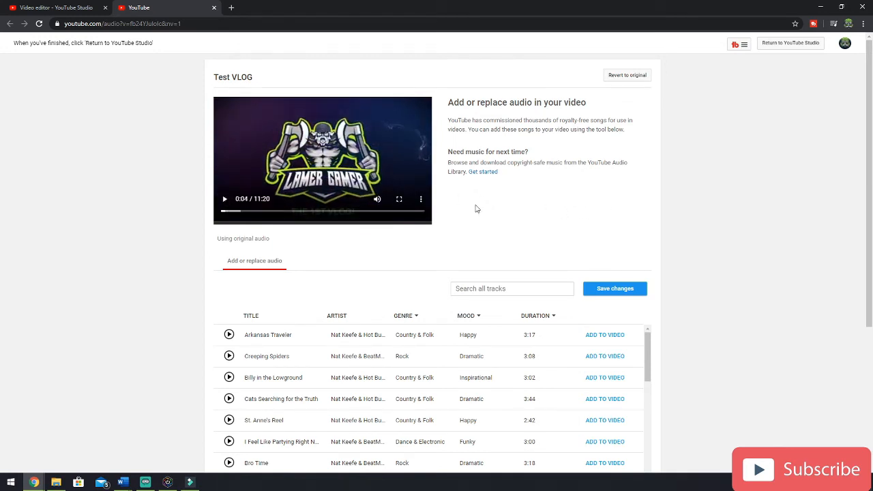
scroll(476, 209, down, 2)
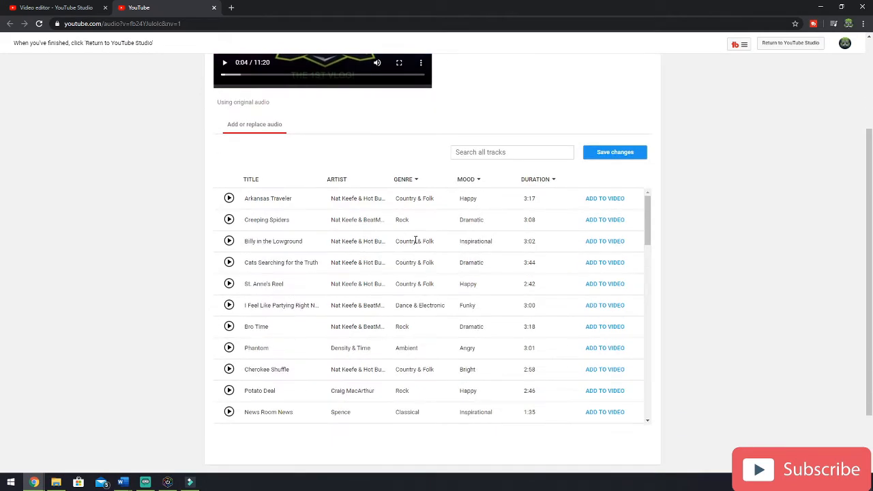
scroll(415, 240, down, 8)
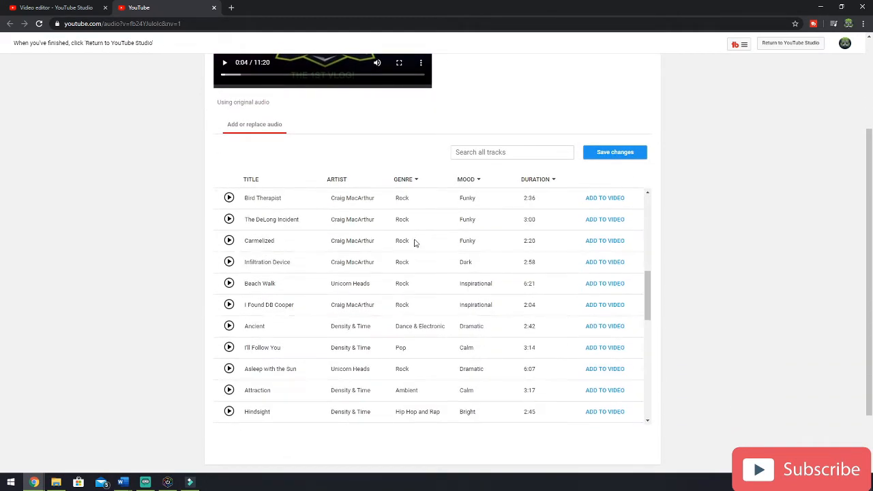
scroll(414, 242, down, 1)
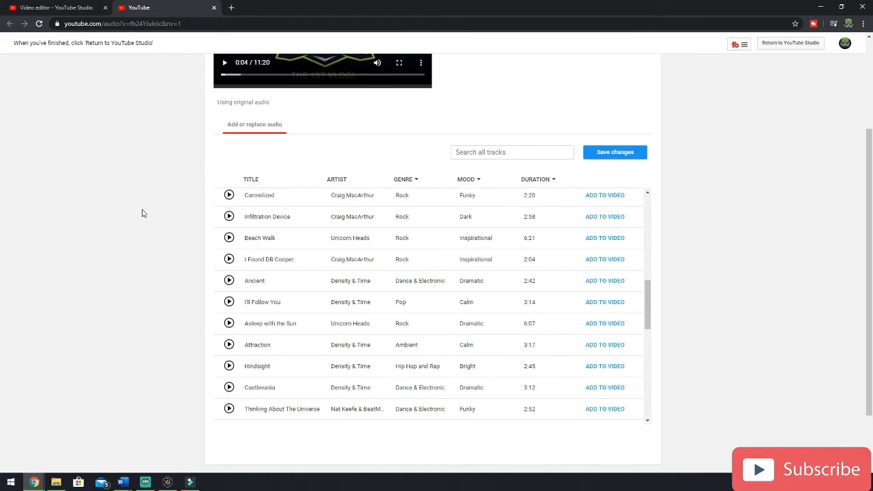
click(229, 216)
click(229, 216)
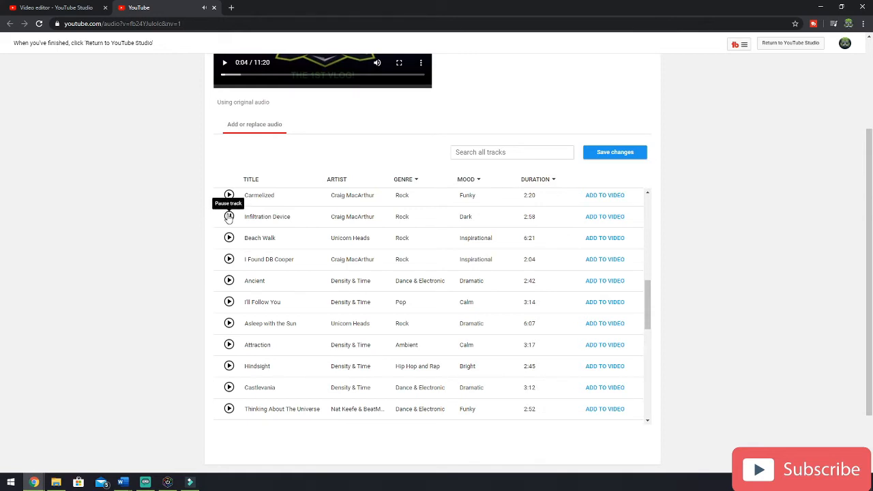
Add the track Infiltration Device to the video and pause the video playback.
scroll(118, 210, up, 1)
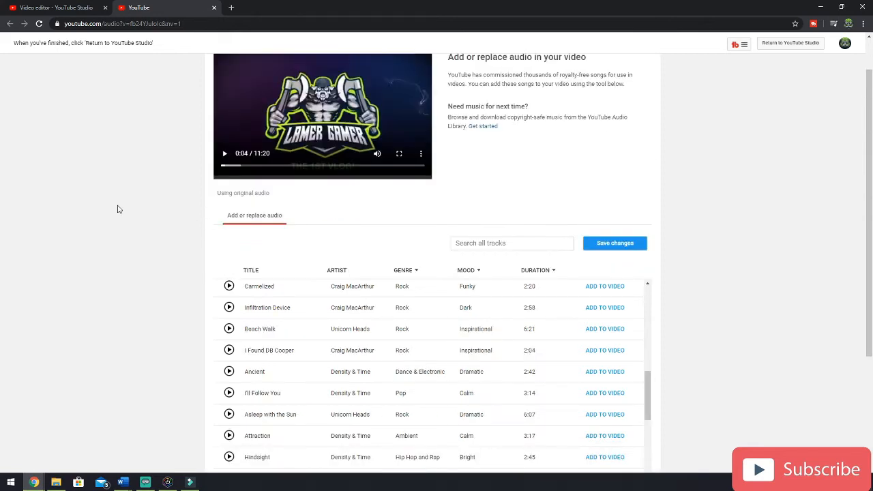
click(600, 309)
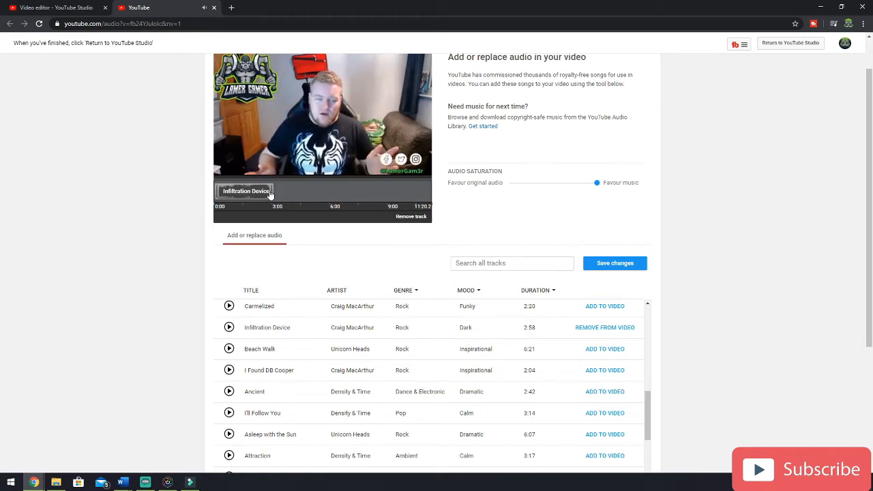
click(224, 154)
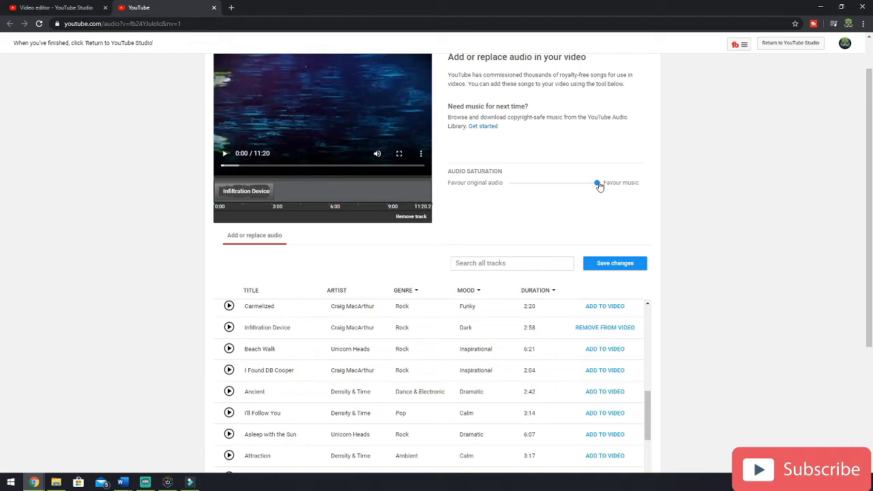
Set the audio saturation fully towards the original audio and play the video's beginning to check the mix.
drag(598, 184, 479, 177)
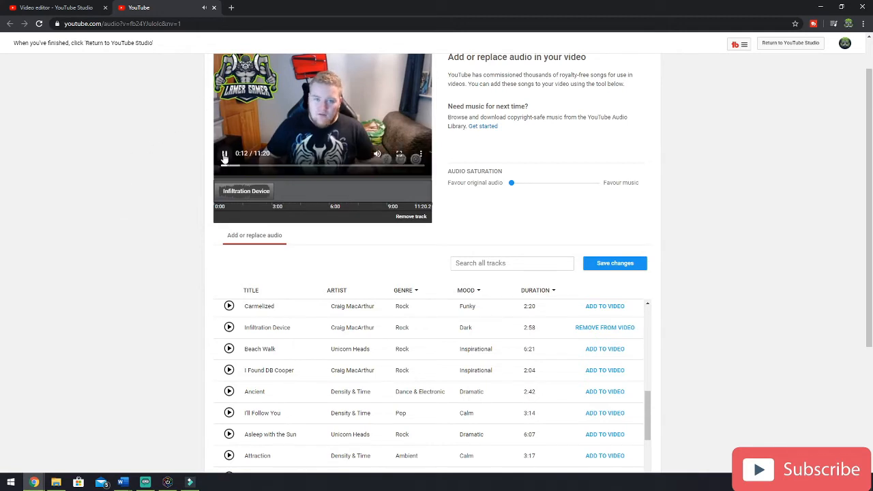
click(225, 155)
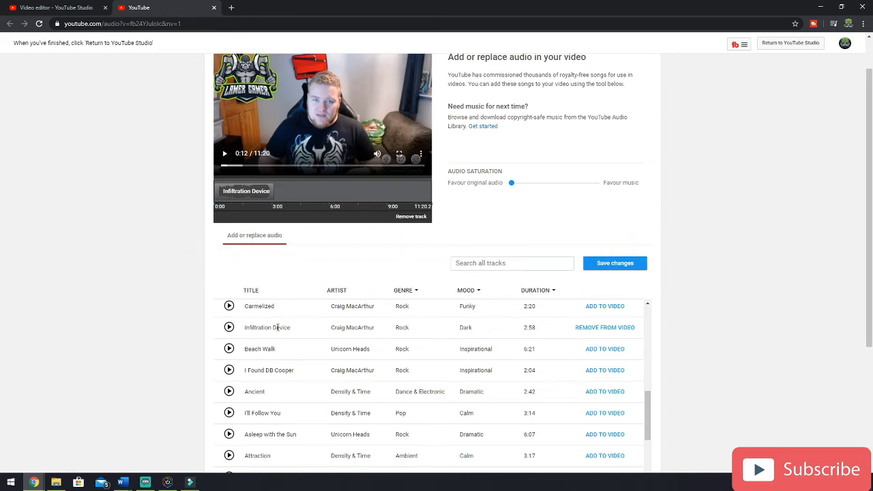
drag(256, 328, 308, 330)
click(331, 335)
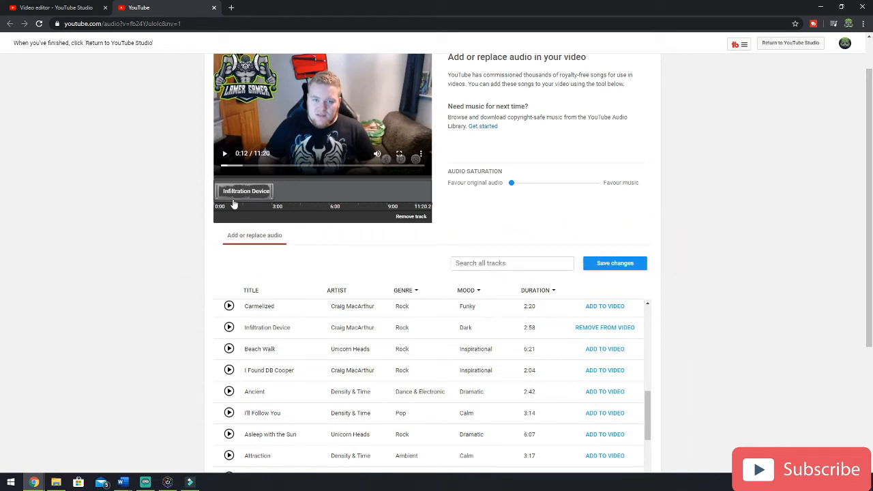
Move the Infiltration Device clip to the middle of the video's timeline and trim it to run from about 6:15 to 7:13.
drag(245, 191, 329, 191)
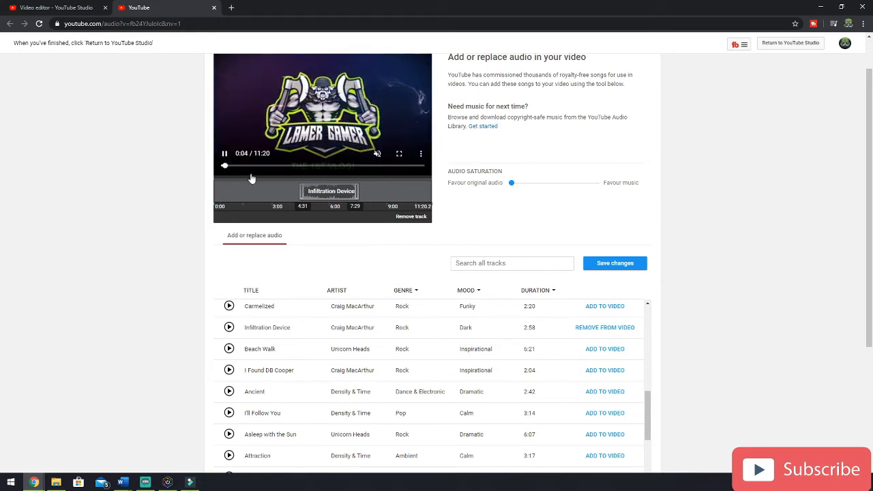
click(227, 154)
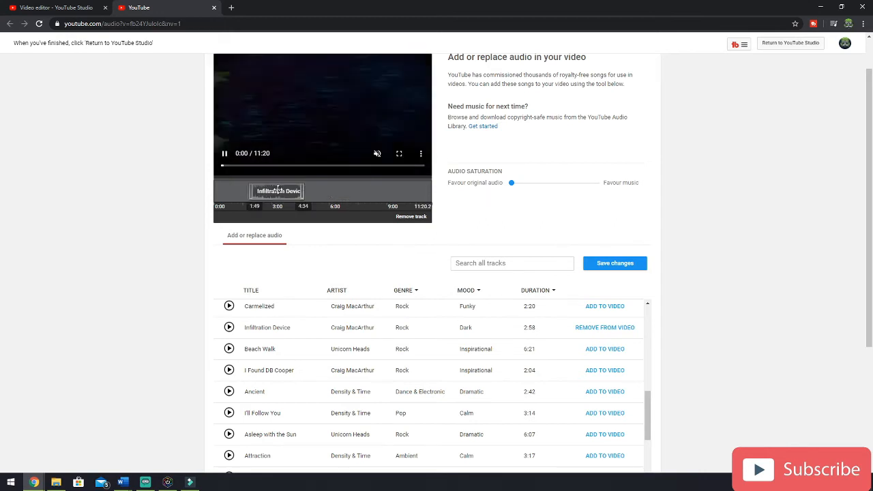
mouse_move(329, 191)
mouse_down()
mouse_move(311, 188)
mouse_move(325, 189)
mouse_up()
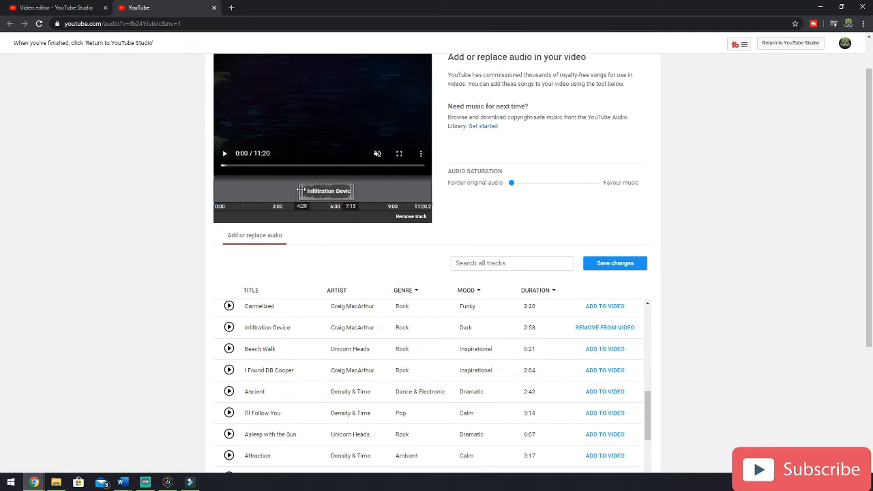
drag(300, 191, 333, 190)
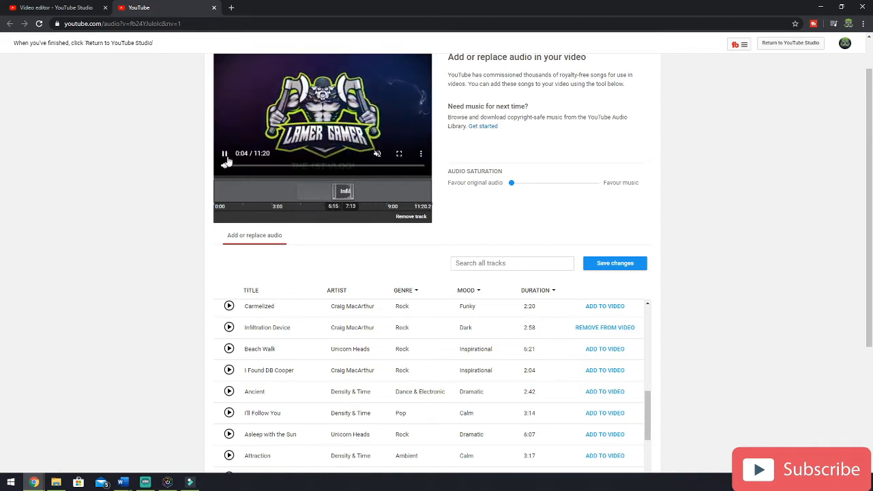
Unmute the video and play it from about 5:58 into the music clip to check the background music.
click(328, 166)
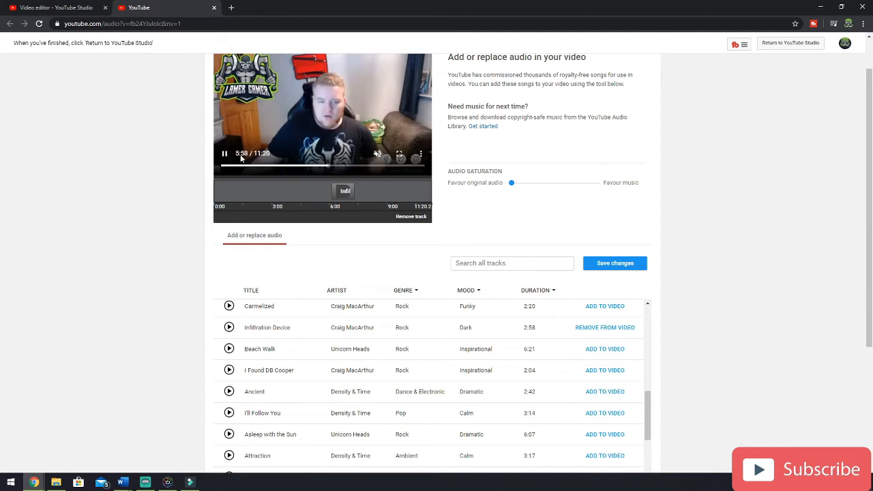
click(224, 155)
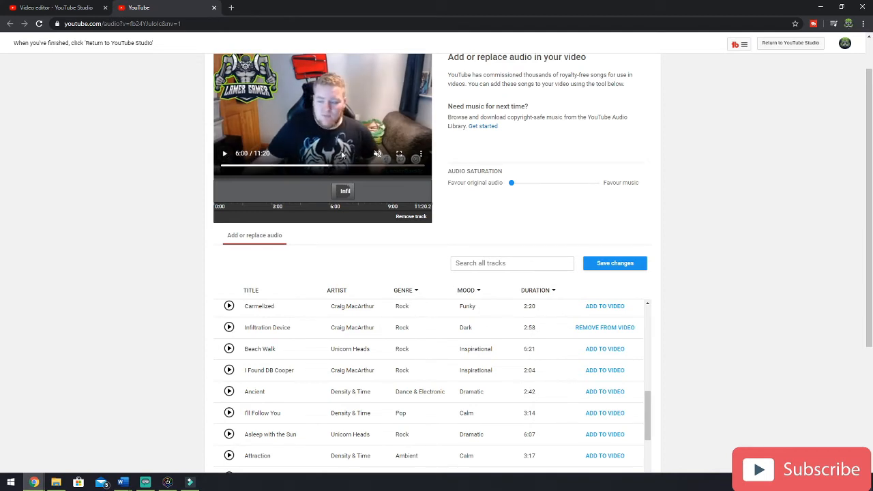
click(377, 155)
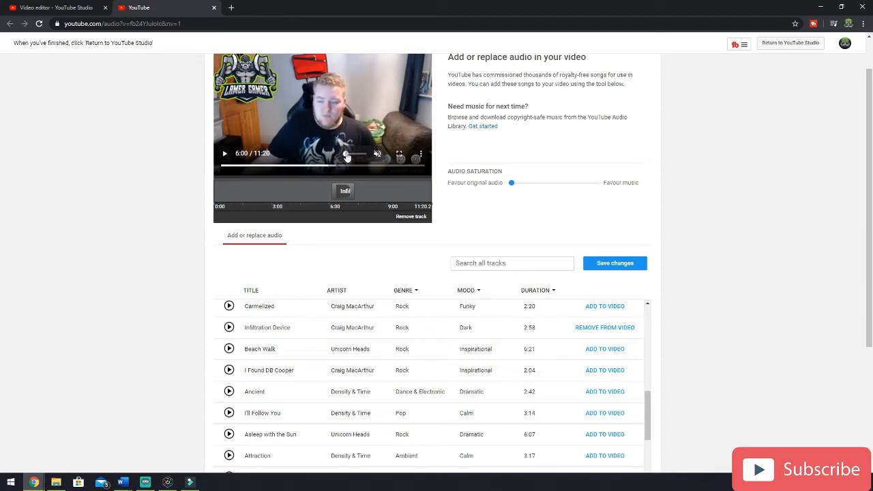
click(226, 157)
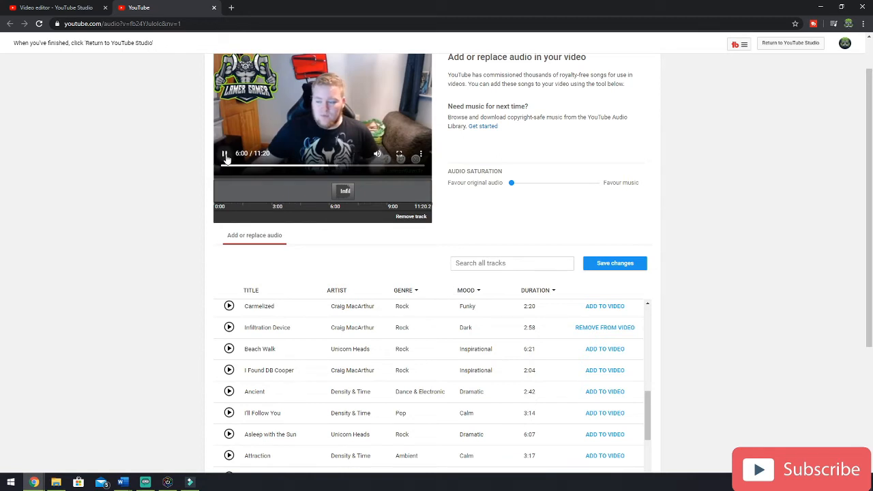
mouse_move(372, 157)
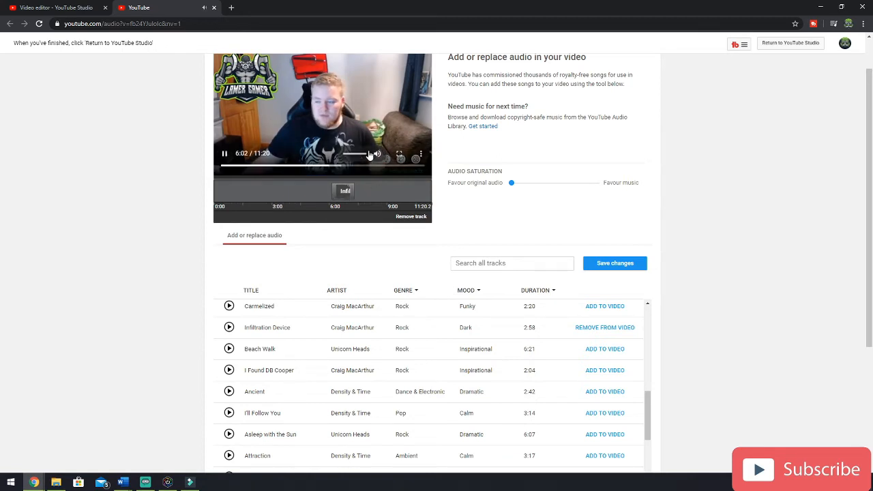
click(334, 168)
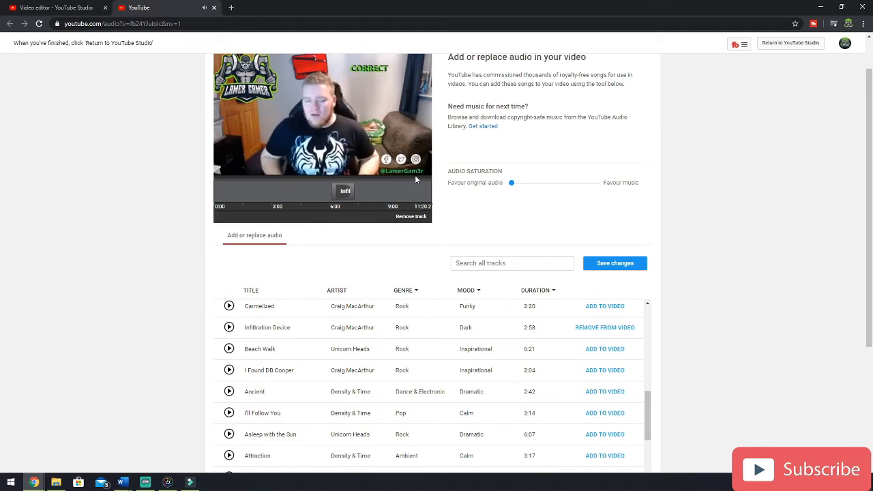
mouse_move(371, 166)
click(227, 155)
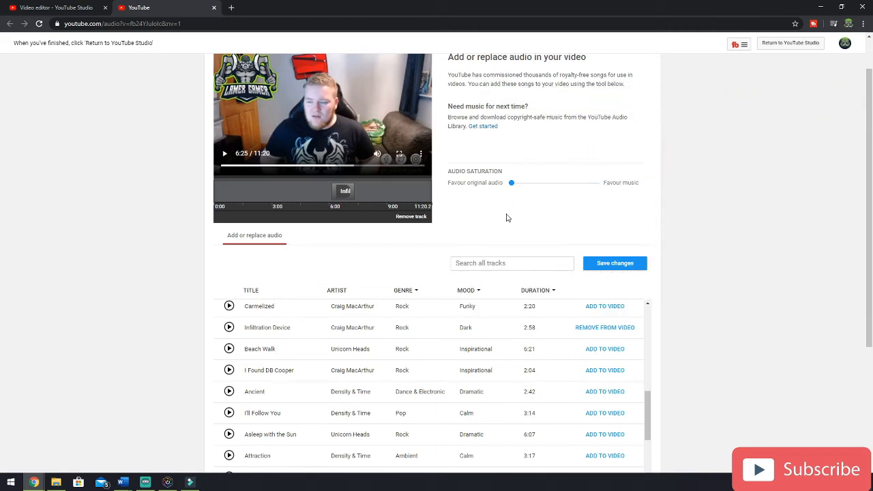
scroll(685, 237, down, 1)
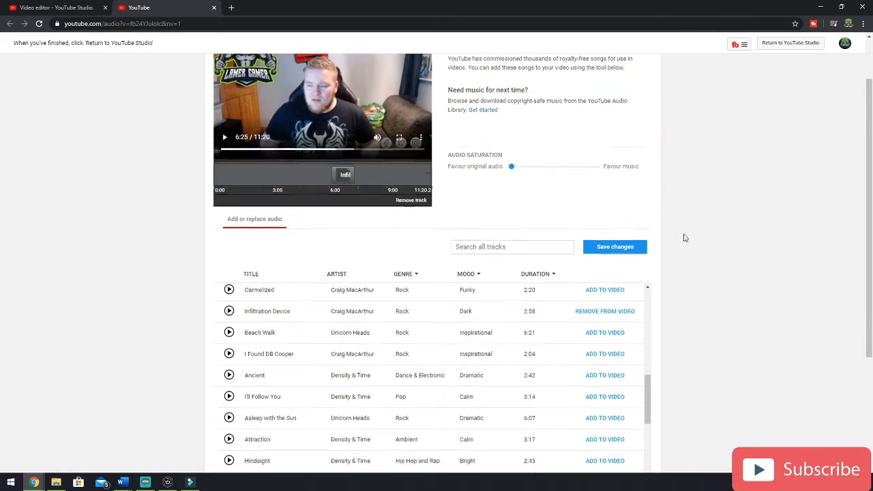
scroll(685, 238, down, 1)
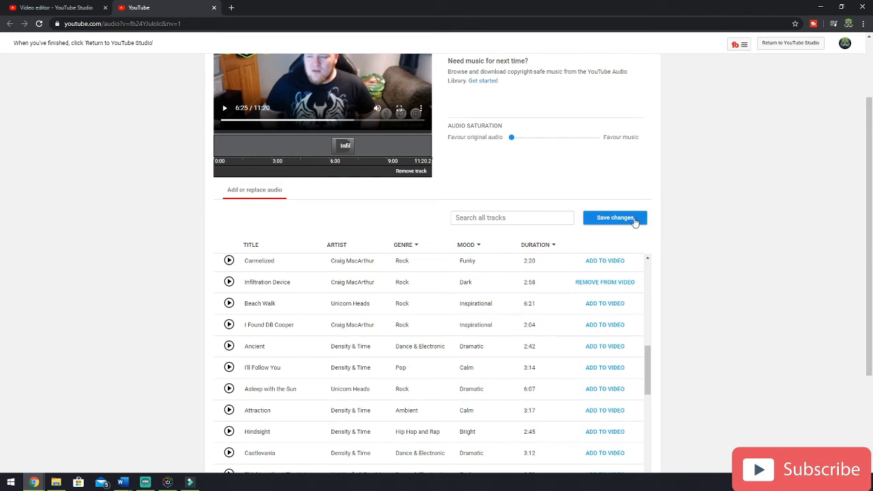
Close the audio editing page and leave it without saving the music changes.
scroll(608, 192, up, 2)
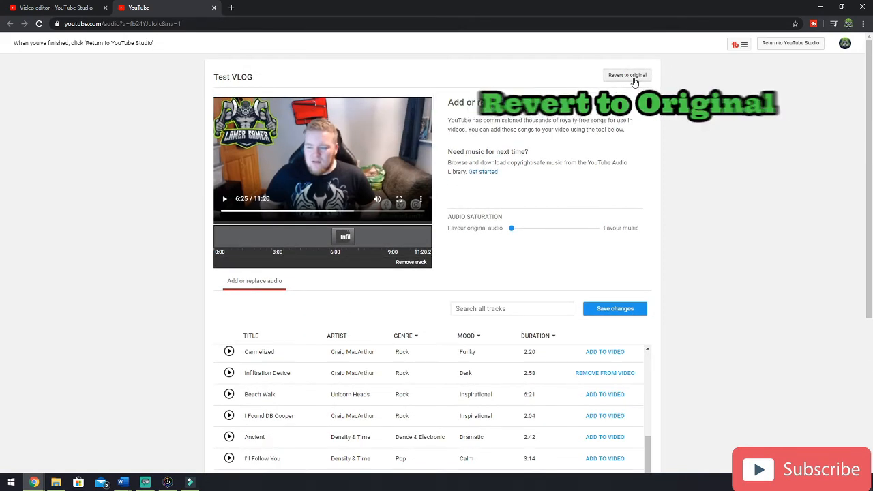
click(214, 8)
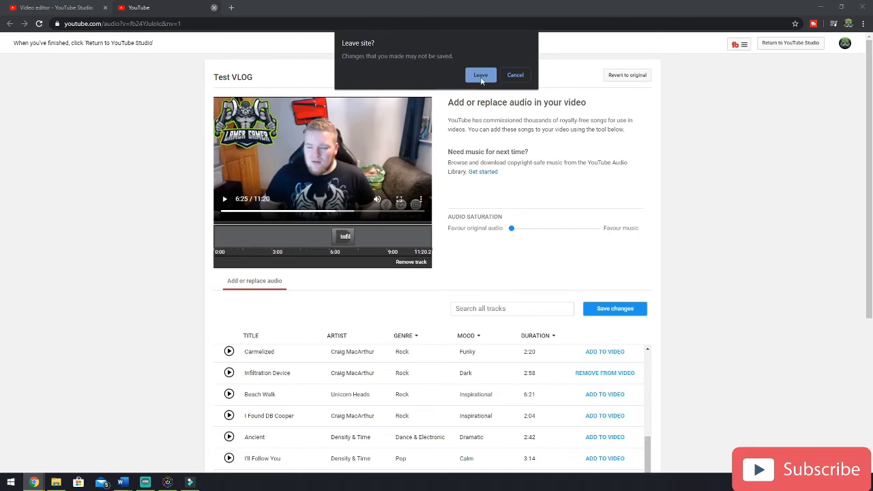
click(481, 75)
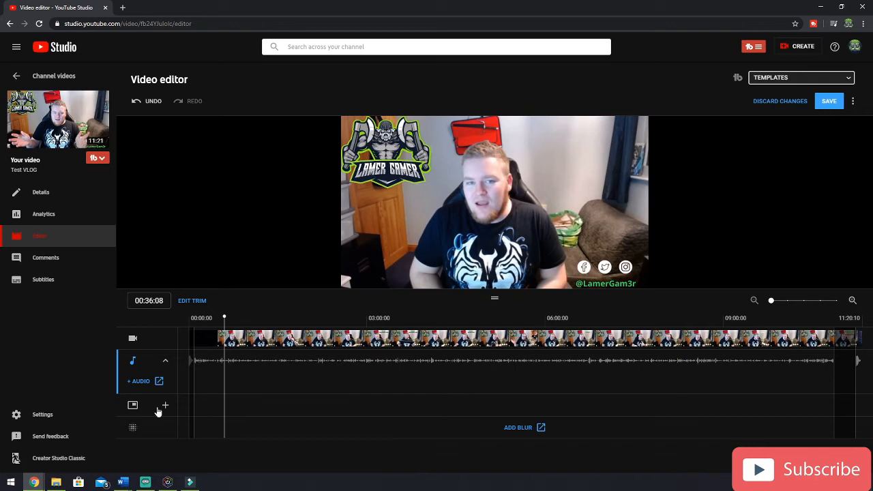
Apply the end screen template with a subscribe circle on the left and one video element on the right.
click(165, 407)
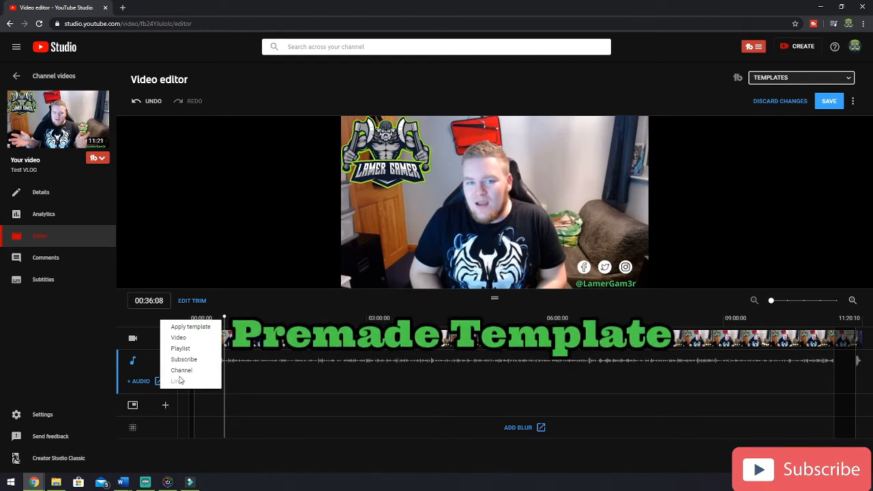
click(191, 327)
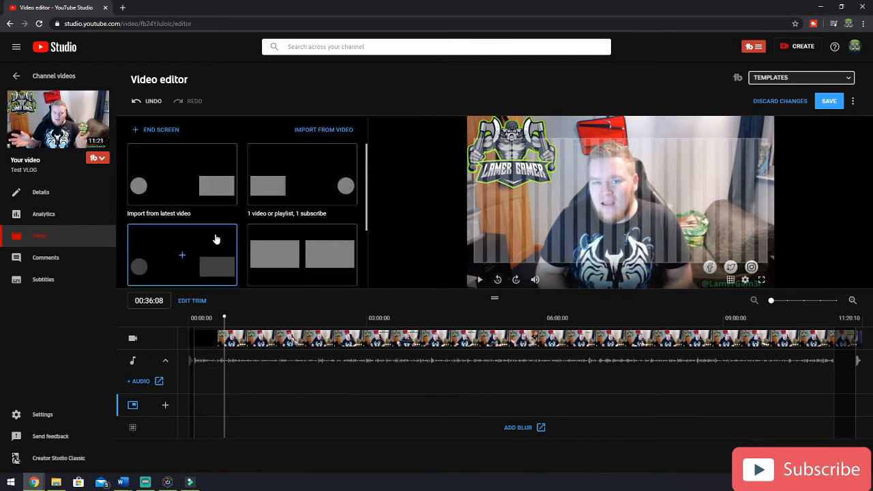
click(183, 255)
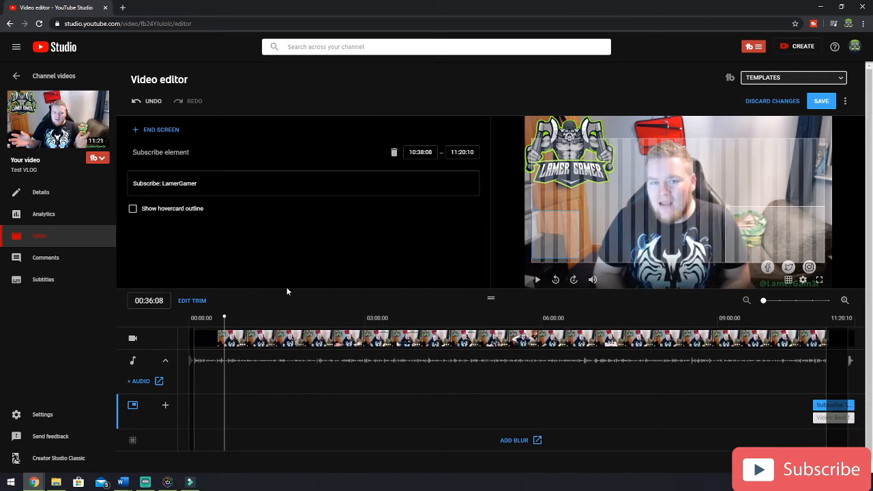
Set the end screen's video element to the specific video Streamlabs OBS - How To Stream To MULTIPLE PLATFORMS At Once.
click(818, 416)
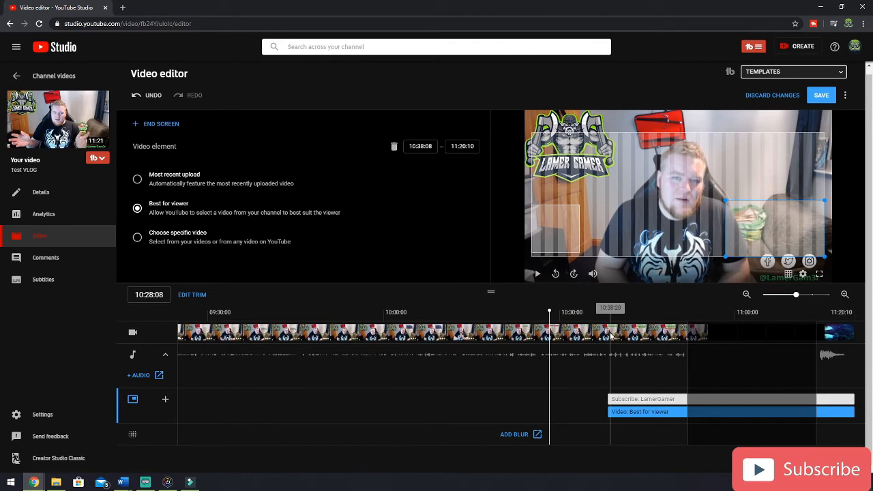
click(608, 312)
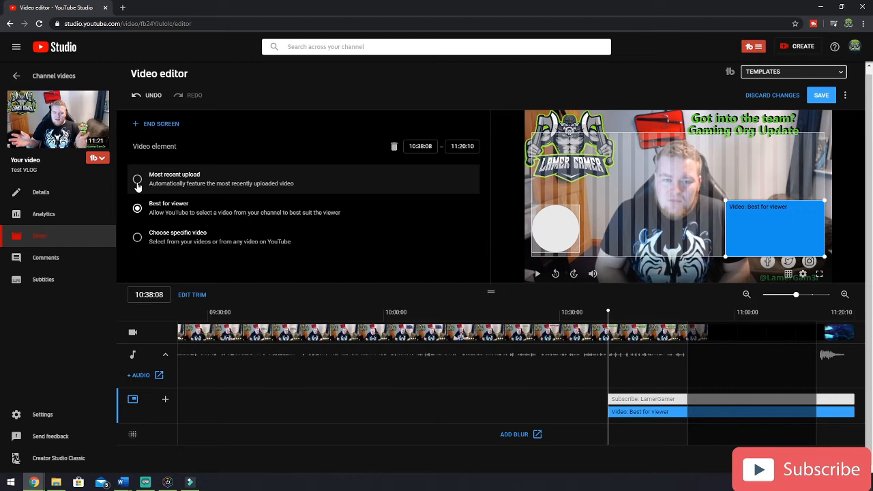
click(138, 238)
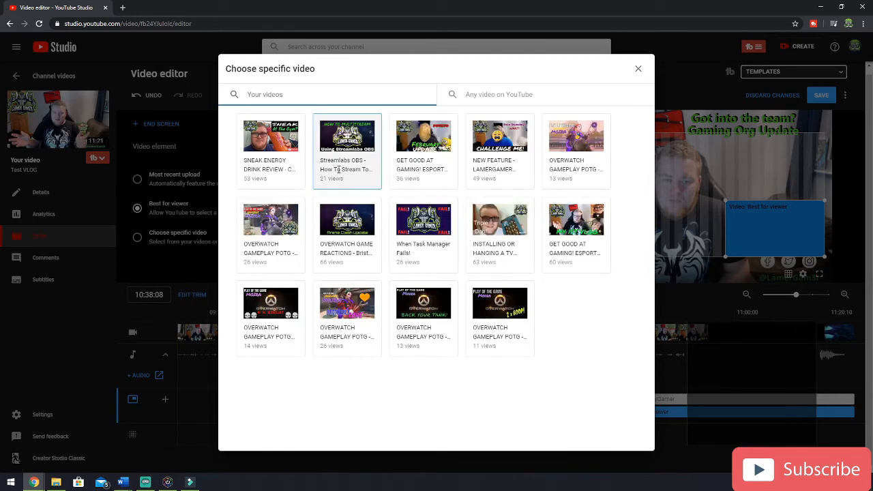
click(356, 154)
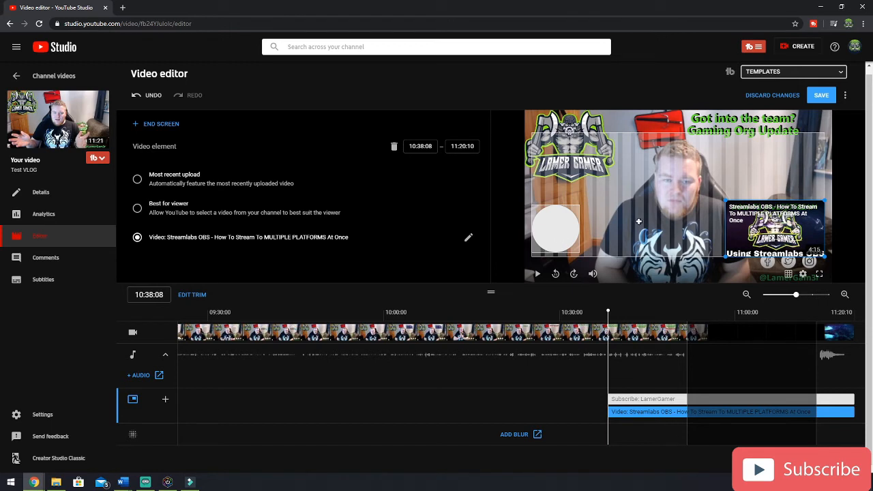
Select the subscribe element and play the end screen from about 10:35 to preview it and its subscribe hovercard.
click(552, 228)
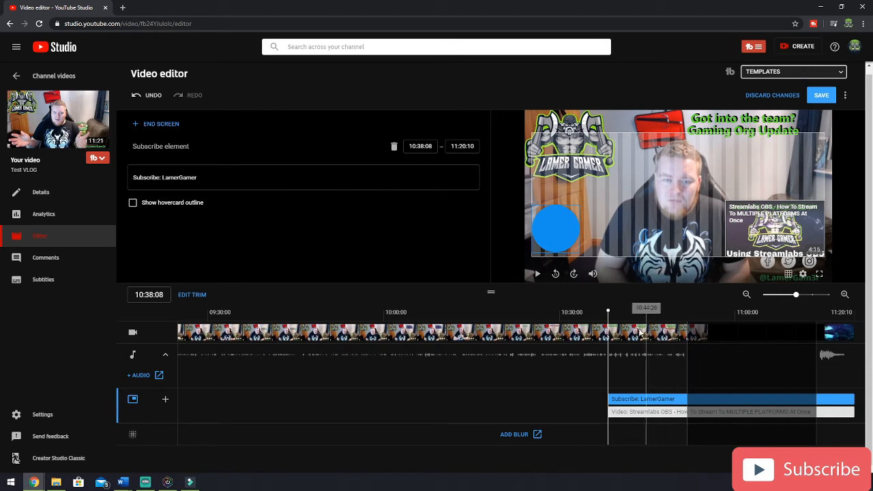
click(592, 313)
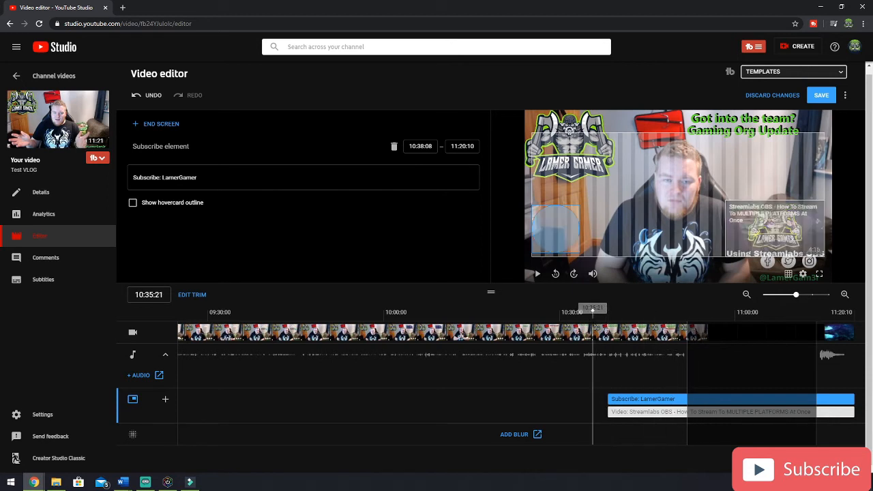
key(space)
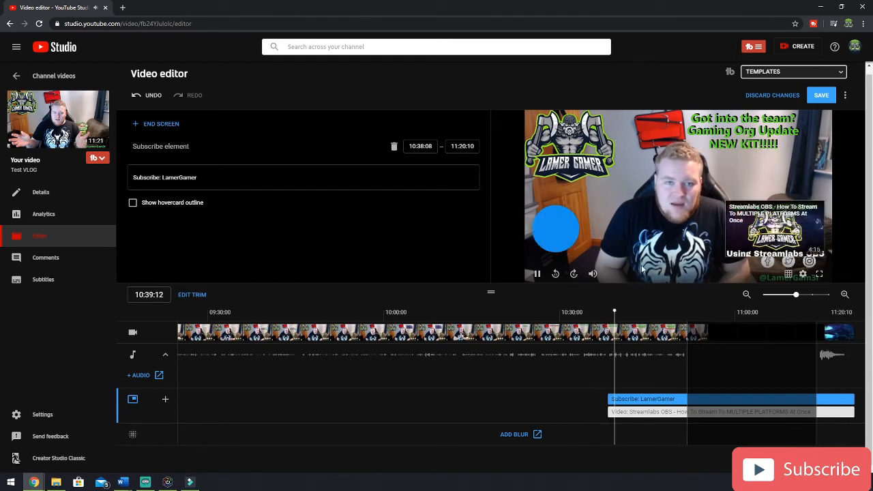
mouse_move(571, 239)
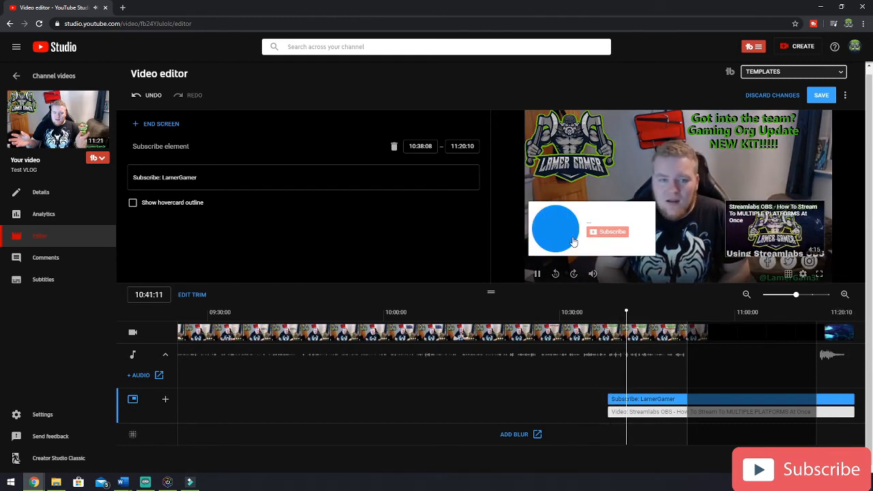
key(space)
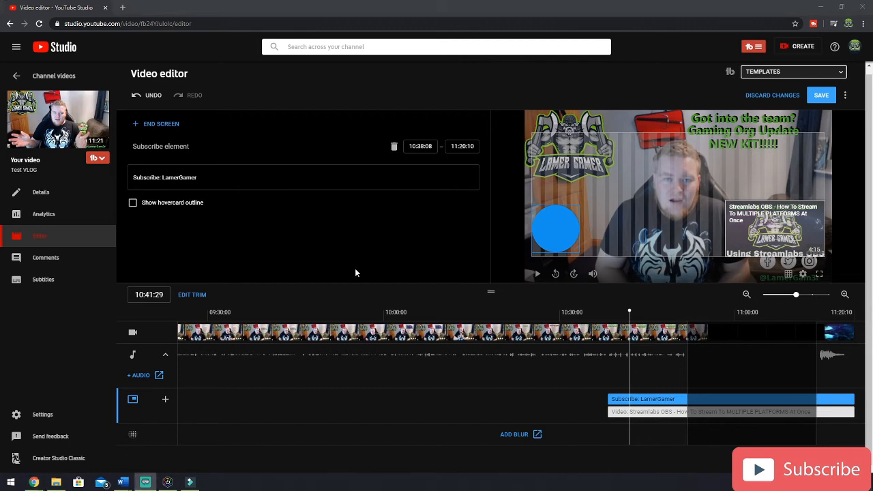
Add another video element to the end screen, place it above the subscribe circle, and set it to Best for viewer.
right_click(636, 183)
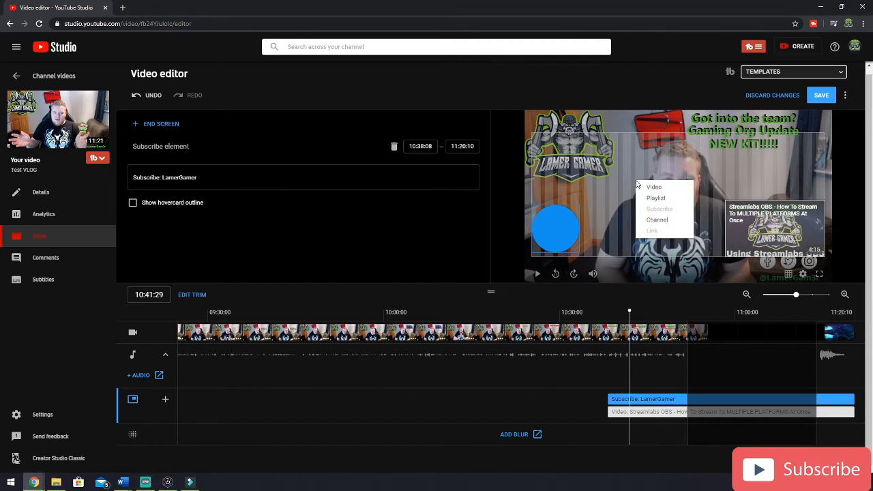
click(674, 188)
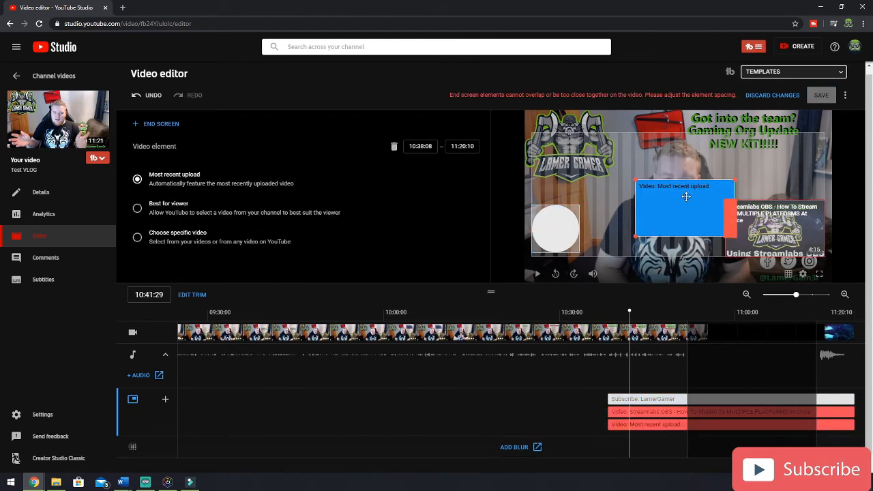
drag(686, 196, 581, 148)
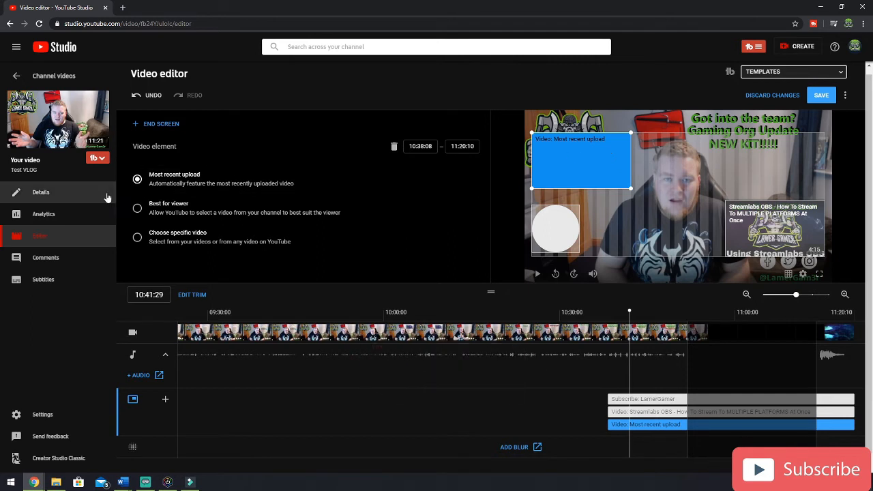
click(138, 210)
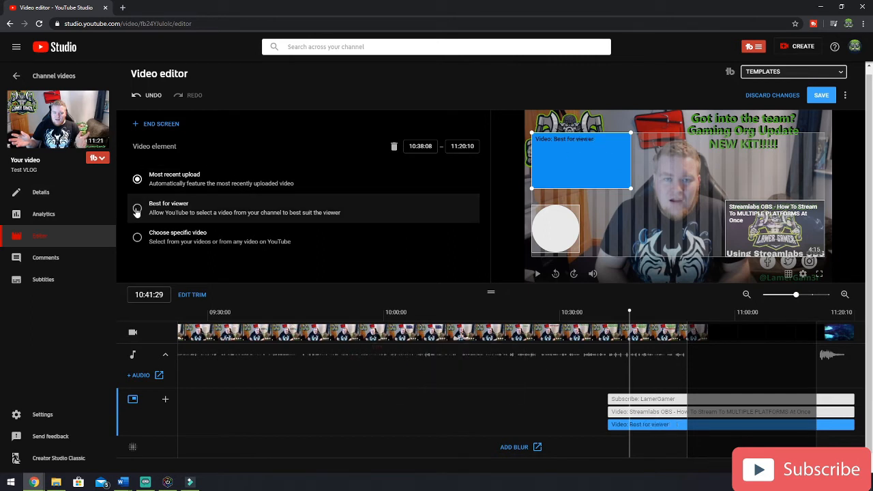
Delete the Streamlabs OBS video element and move the Best for viewer element to the frame's lower right.
click(793, 209)
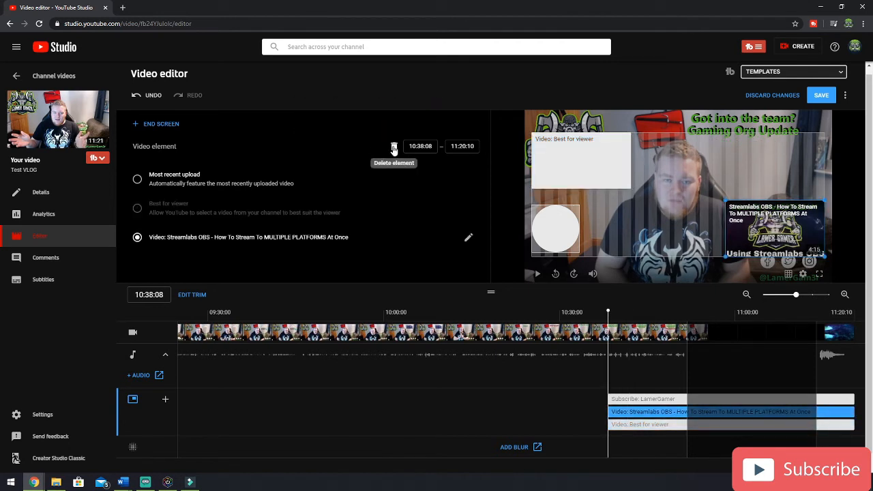
click(393, 148)
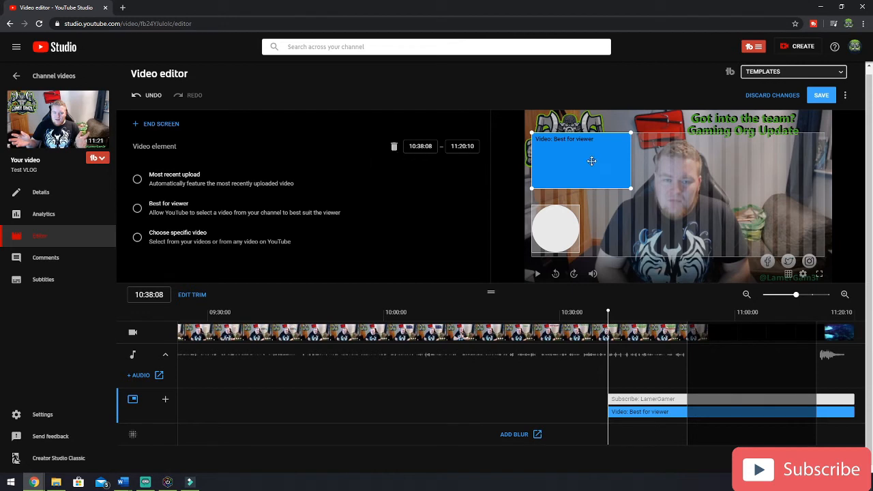
drag(591, 159, 794, 228)
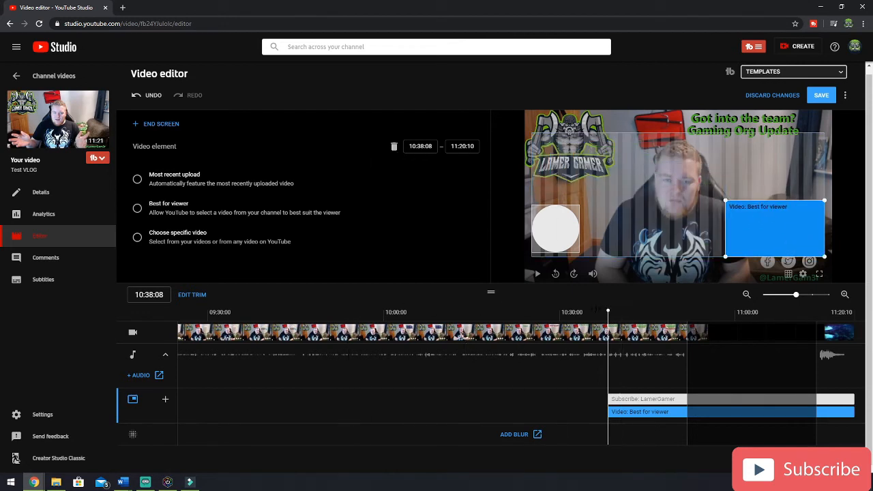
Play the video from just before the end screen starts to preview the remaining elements.
click(589, 329)
key(space)
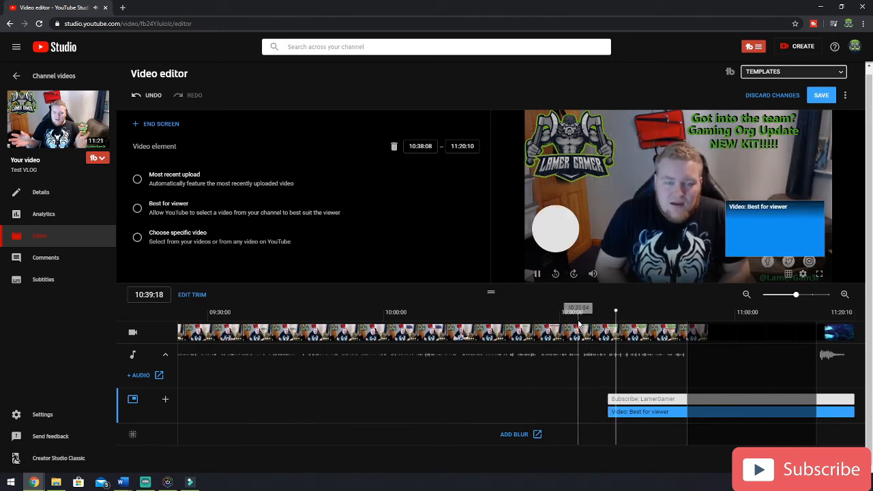
key(space)
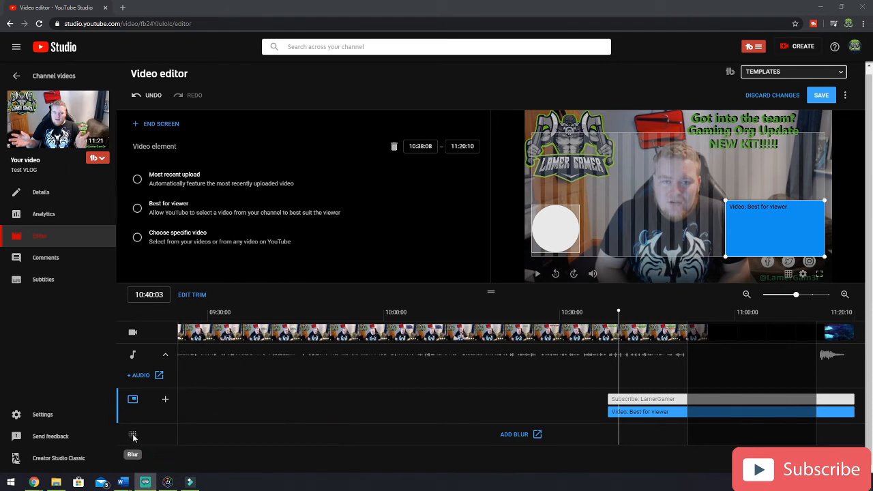
Open the blur editor for the video, then pause and mute its playback.
click(514, 435)
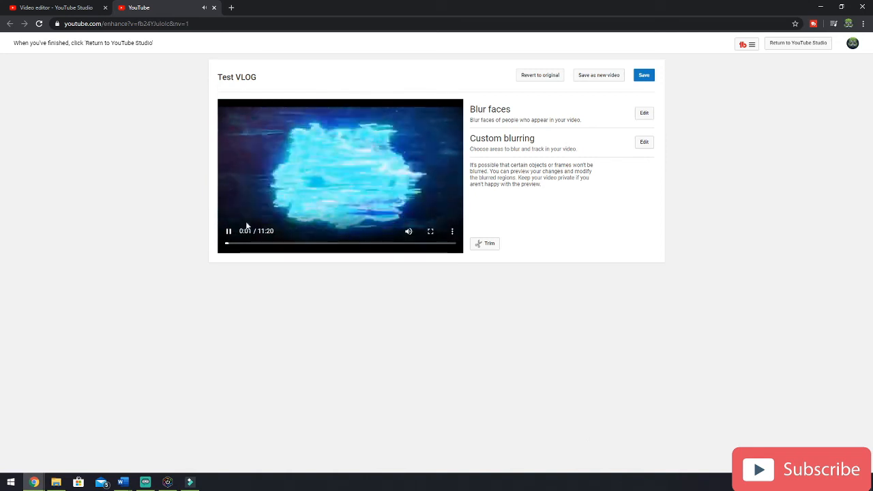
click(228, 232)
click(408, 232)
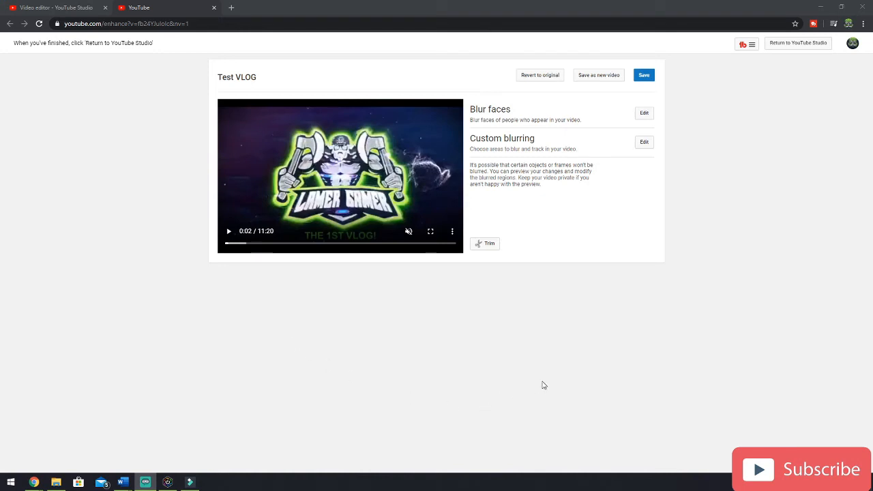
click(593, 183)
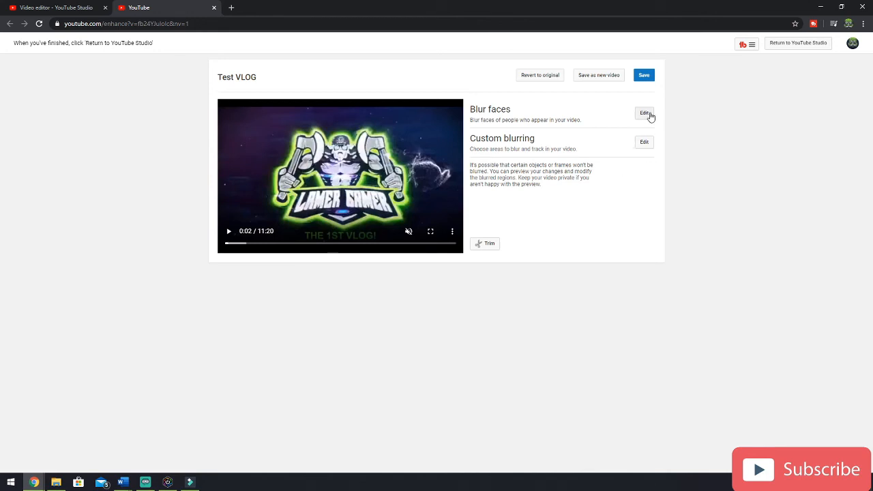
Select the detected face for blurring, preview the blurred playback, and cancel the face blur.
click(645, 113)
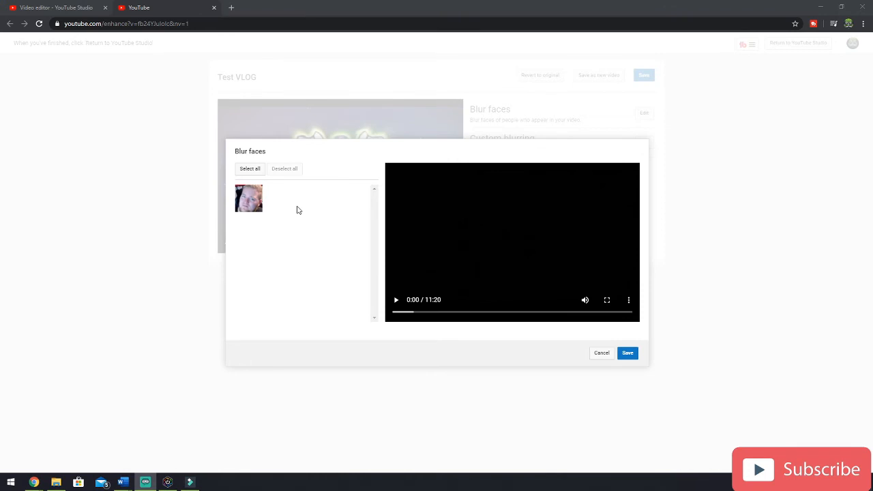
click(249, 205)
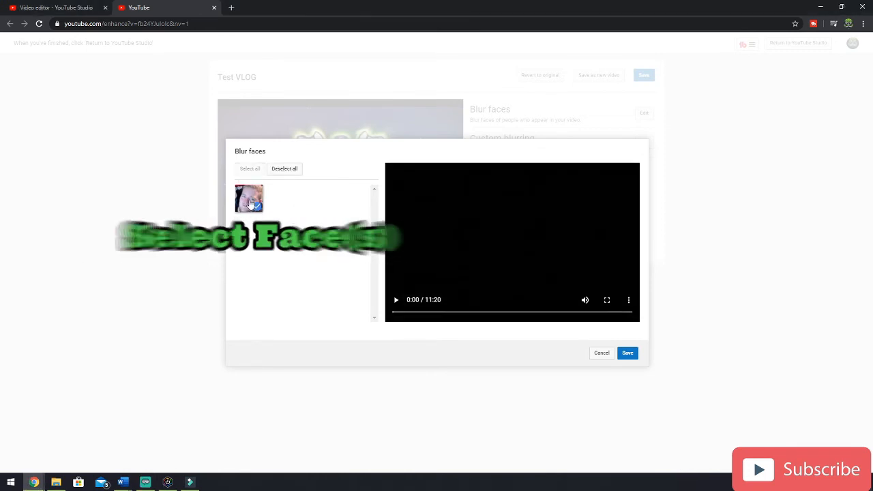
click(397, 301)
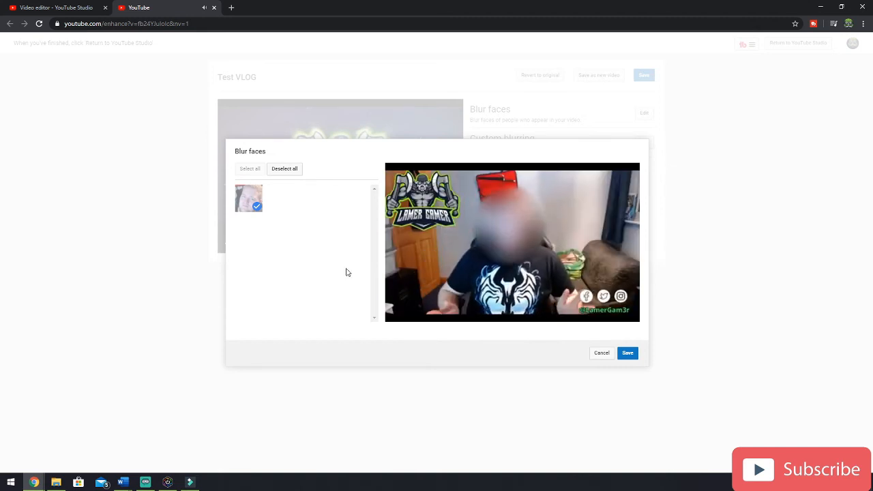
click(396, 299)
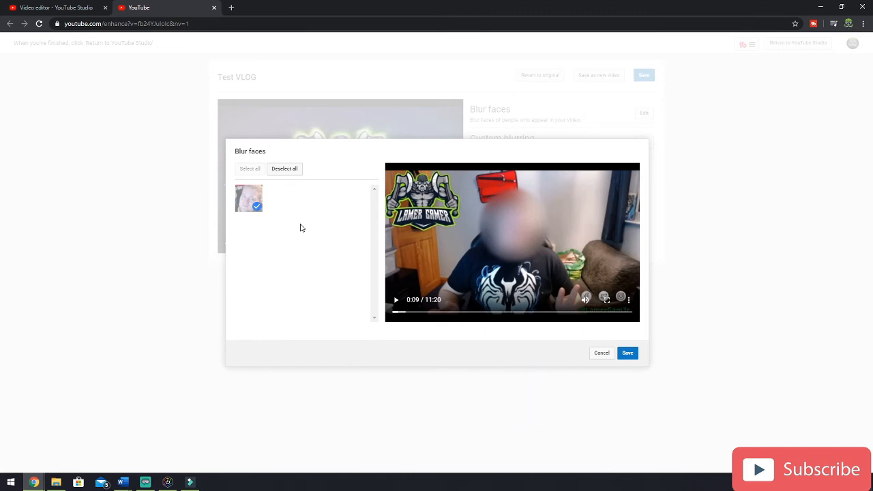
click(601, 354)
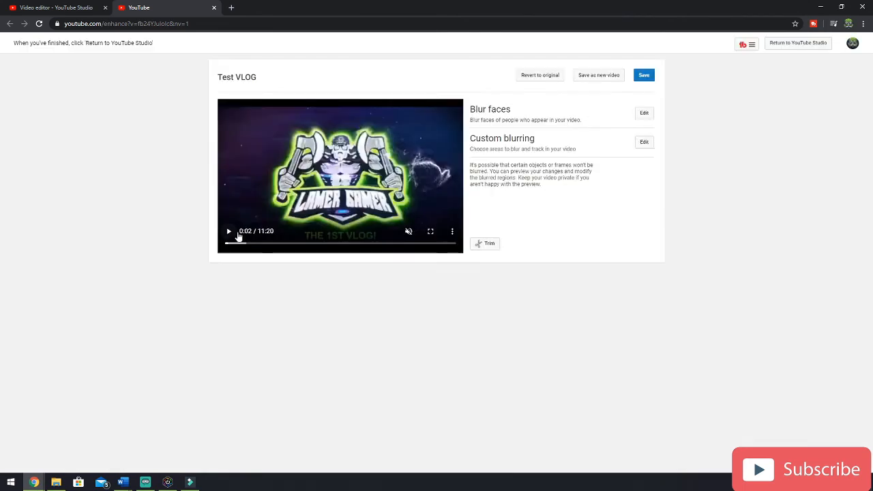
Play the unblurred video, skip ahead to about 0:46, and pause it.
click(229, 233)
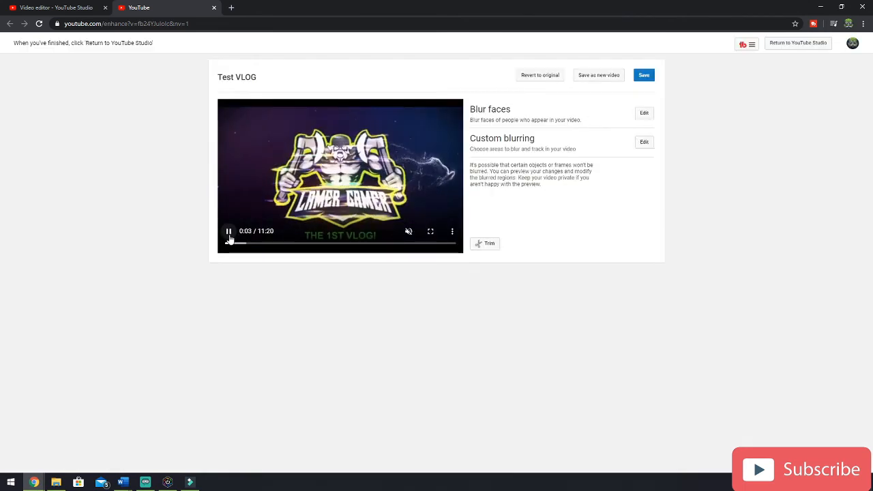
click(244, 244)
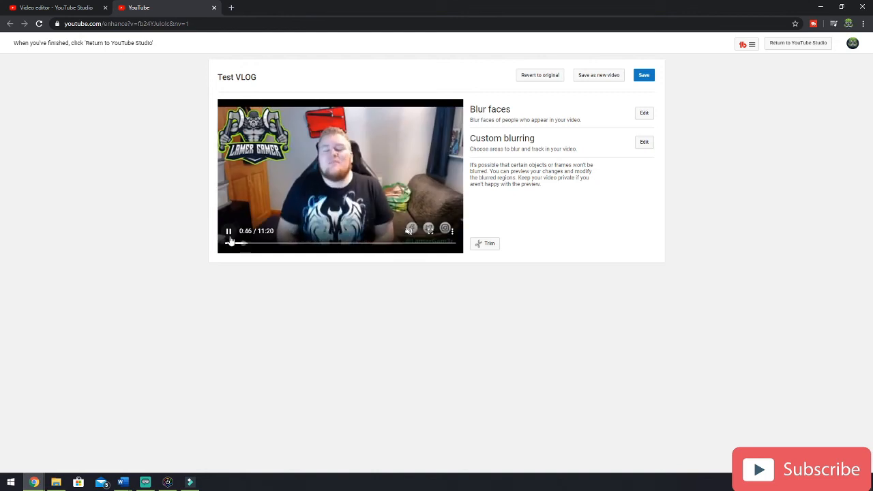
click(230, 232)
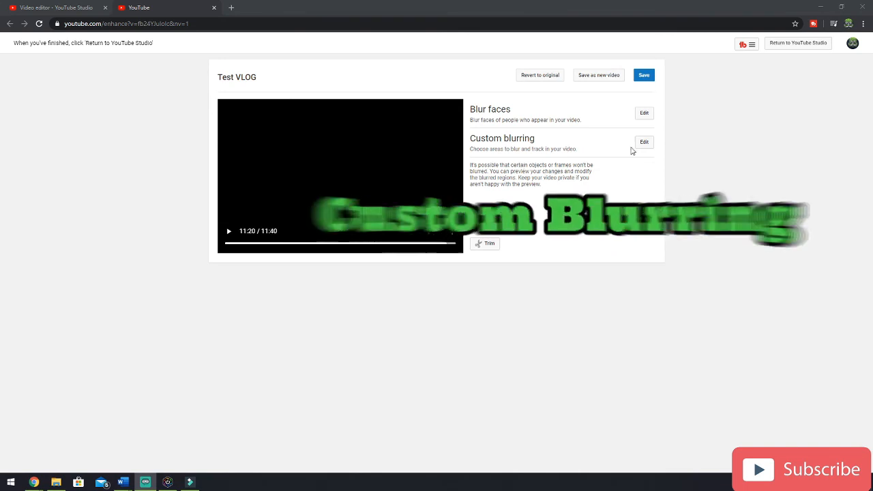
Open the custom blurring editor for the video, pause and mute its playback, and move to about 0:43.
click(644, 142)
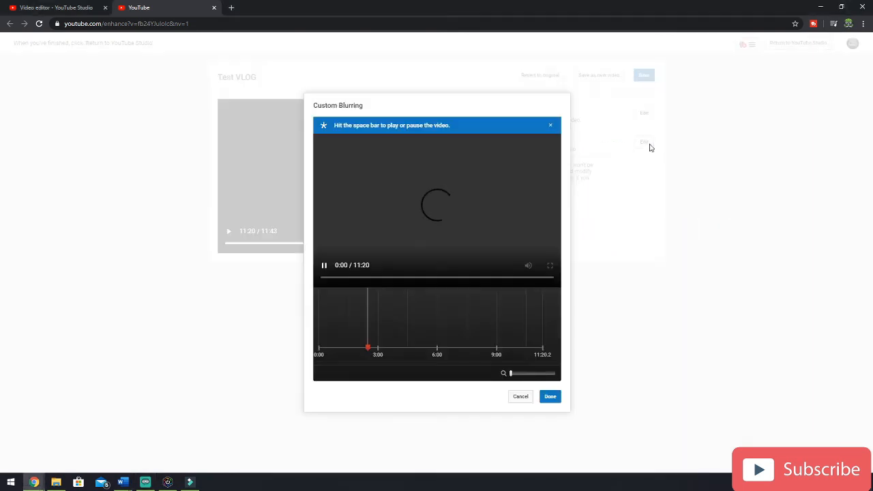
click(324, 265)
mouse_move(505, 270)
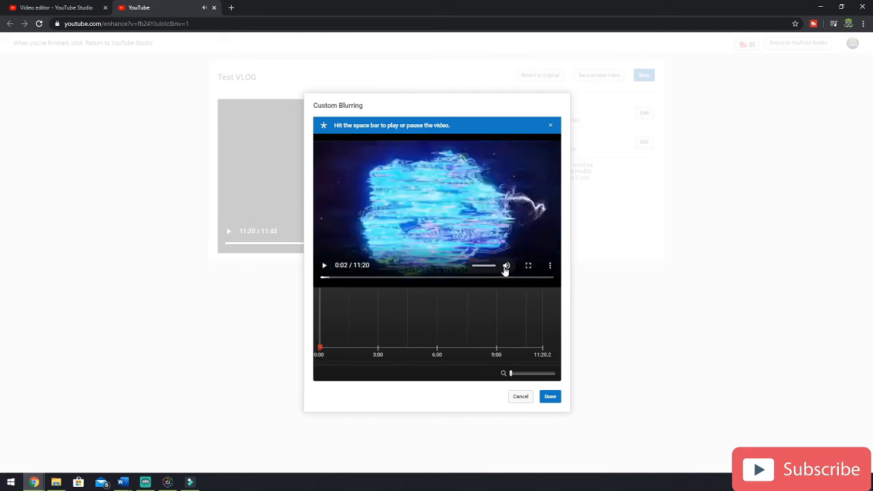
drag(495, 267, 463, 273)
click(338, 279)
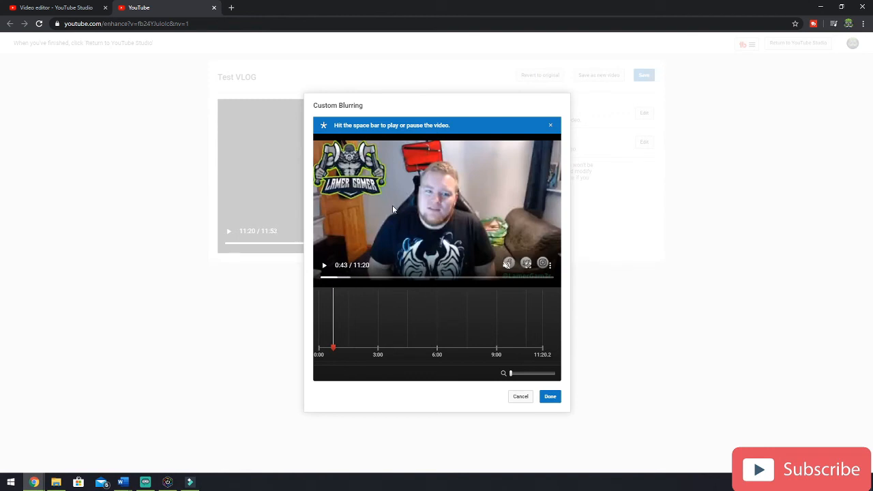
Draw a custom blur area over the Lamer Gamer logo and shift its time range forward along the timeline.
drag(392, 205, 304, 139)
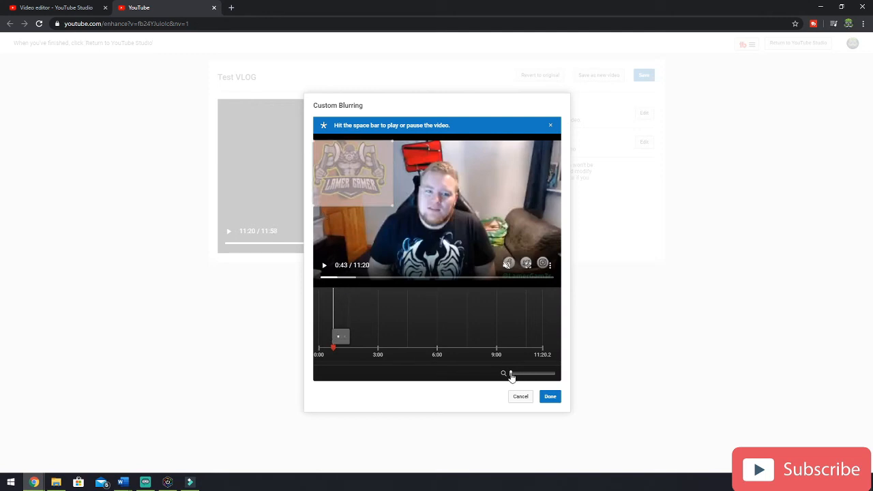
drag(510, 374, 521, 375)
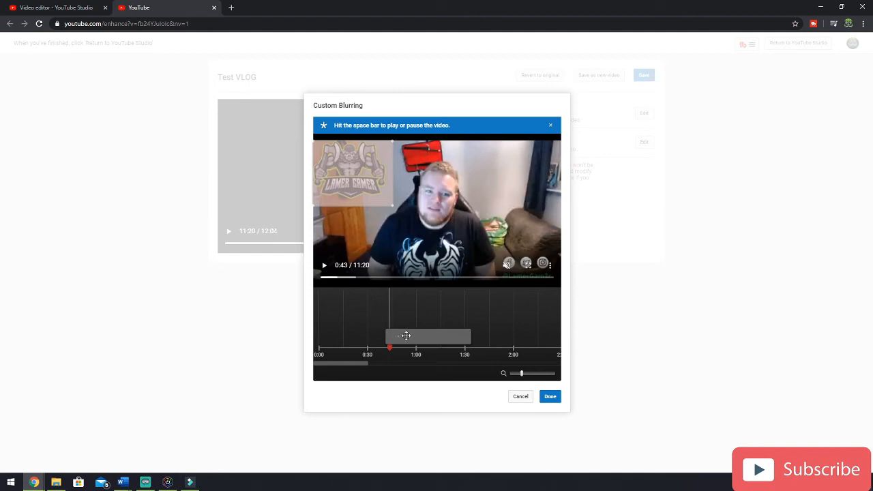
mouse_move(394, 337)
mouse_down()
mouse_move(428, 338)
mouse_move(372, 337)
mouse_move(417, 336)
mouse_move(410, 334)
mouse_up()
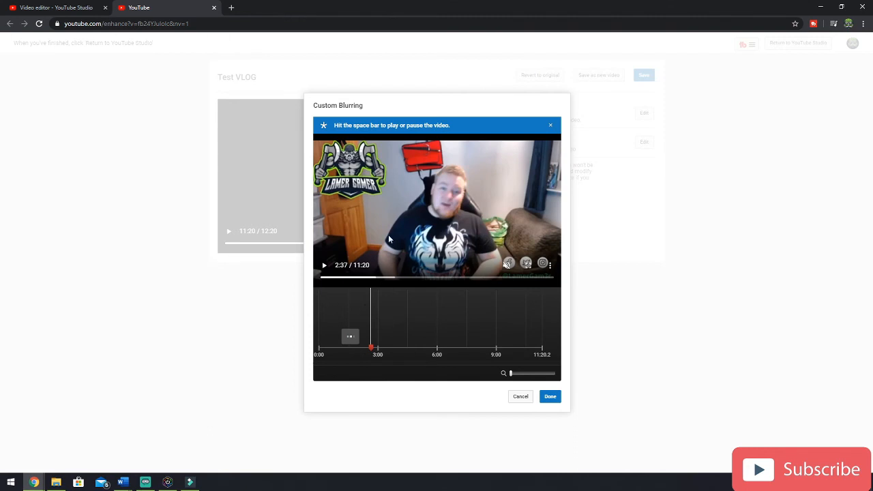
Add a second blur area over the shirt design at about 1:34, delete that area, and cancel the custom blurring.
mouse_move(373, 348)
mouse_down()
mouse_move(342, 348)
mouse_move(350, 348)
mouse_up()
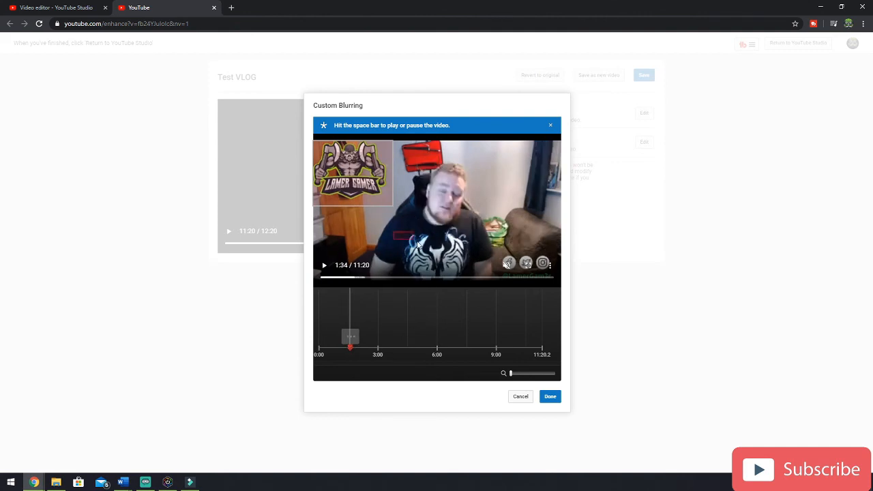
drag(394, 232, 472, 271)
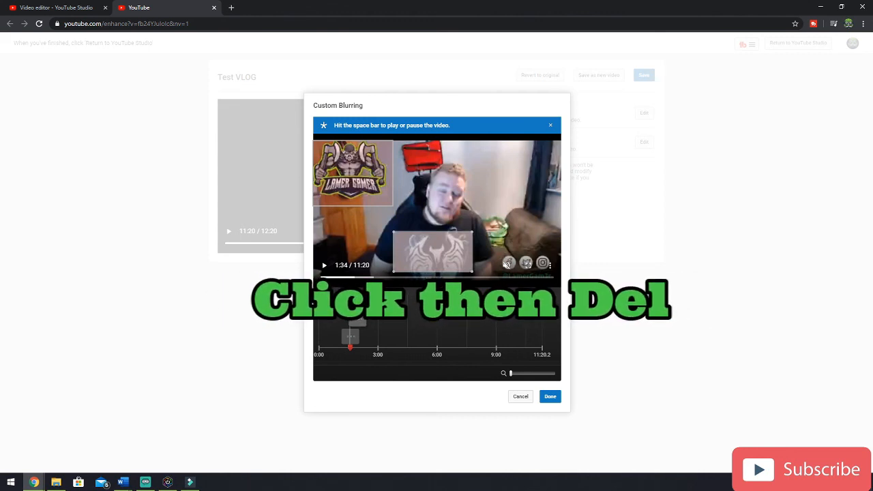
key(Delete)
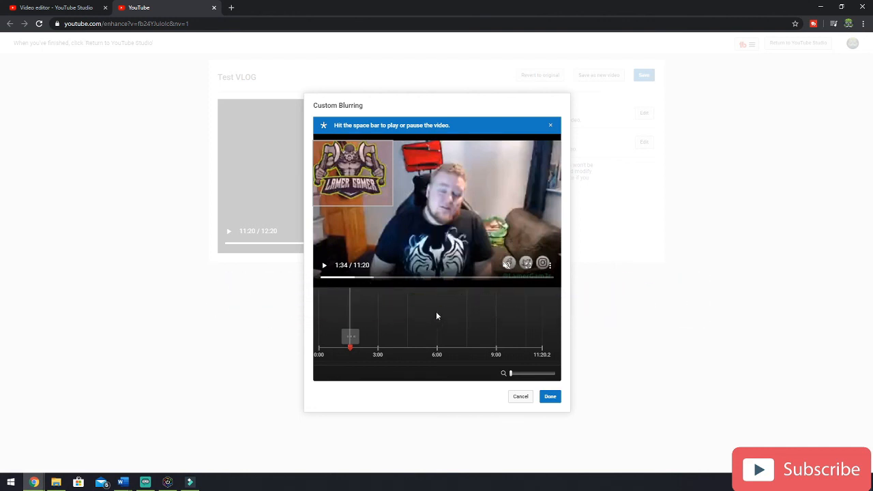
click(520, 396)
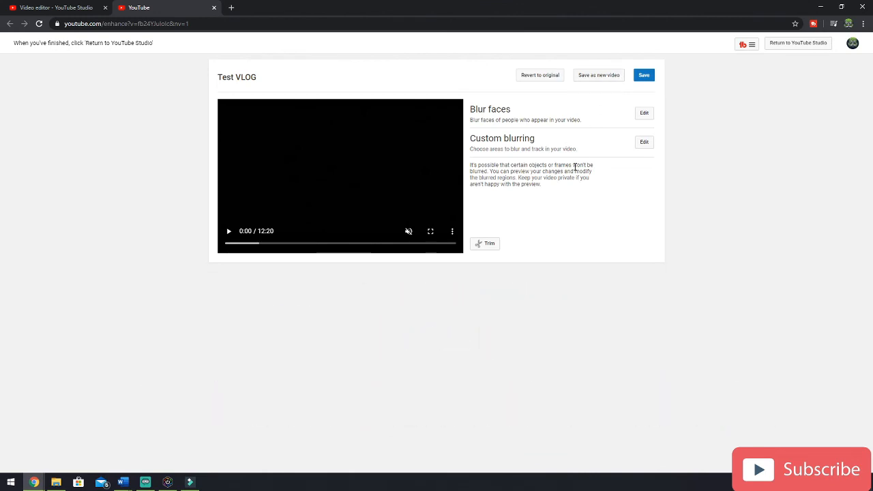
Close the blur editor page and save the changes made in the video editor.
click(214, 8)
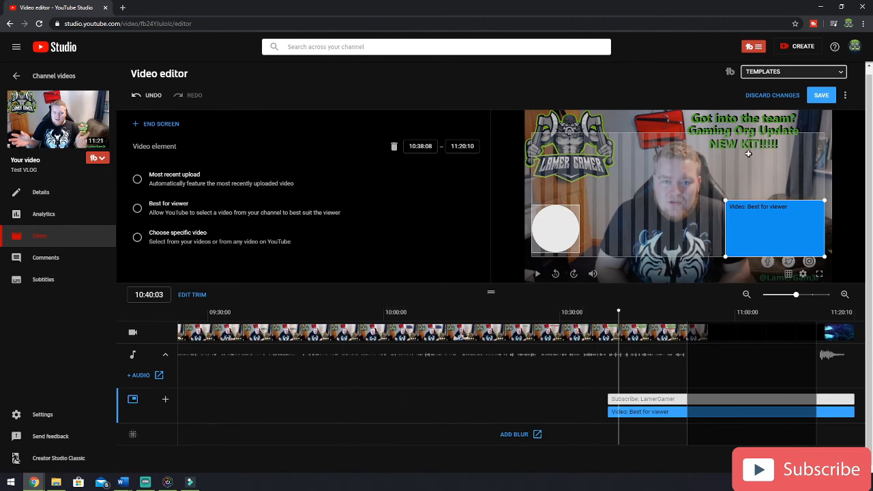
click(822, 97)
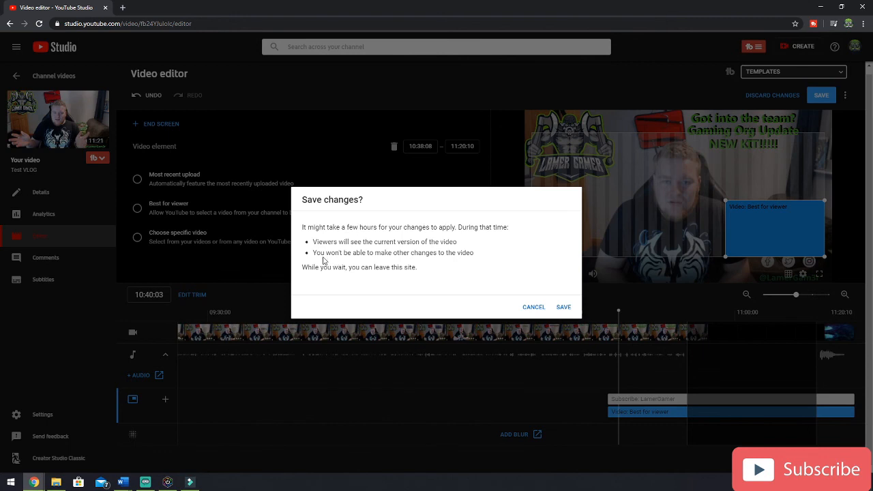
click(564, 308)
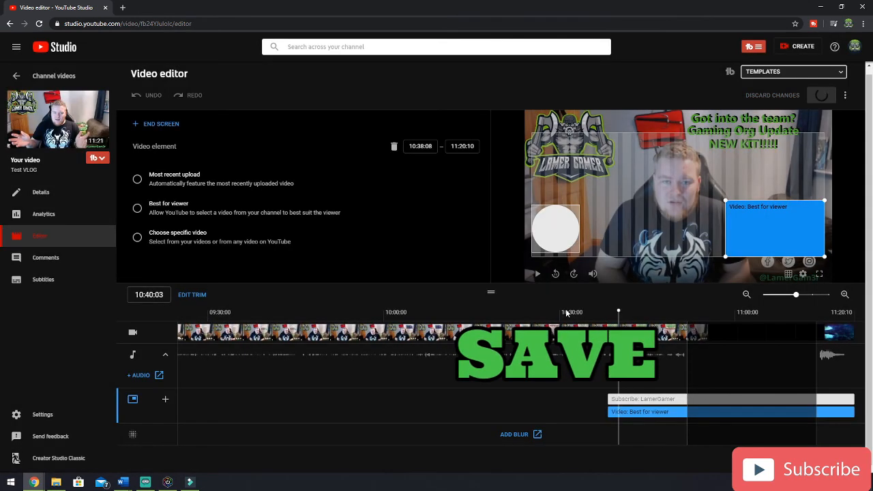